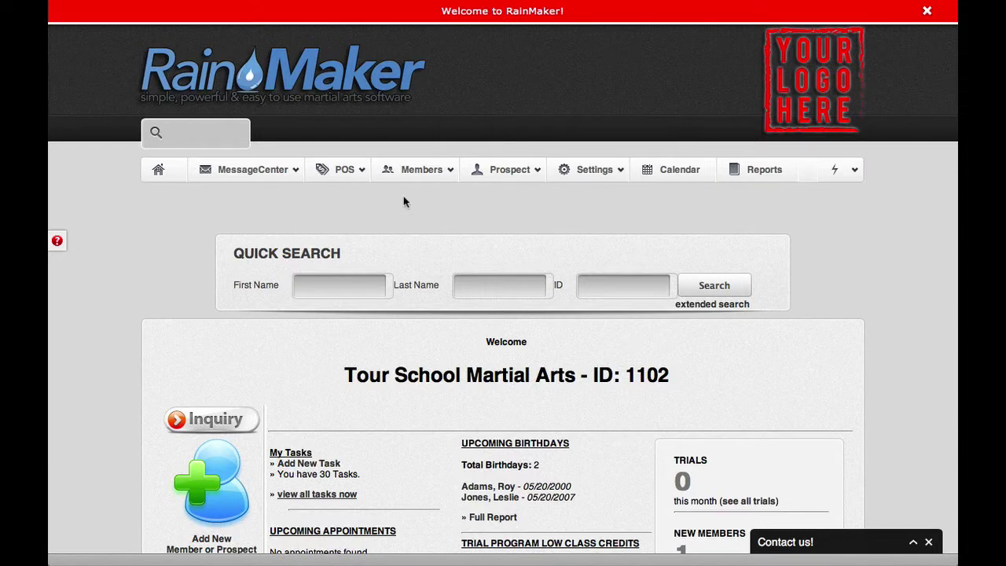
Open the Upgrade Manager for members.
{"action": "left_click", "coordinate": [423, 172]}
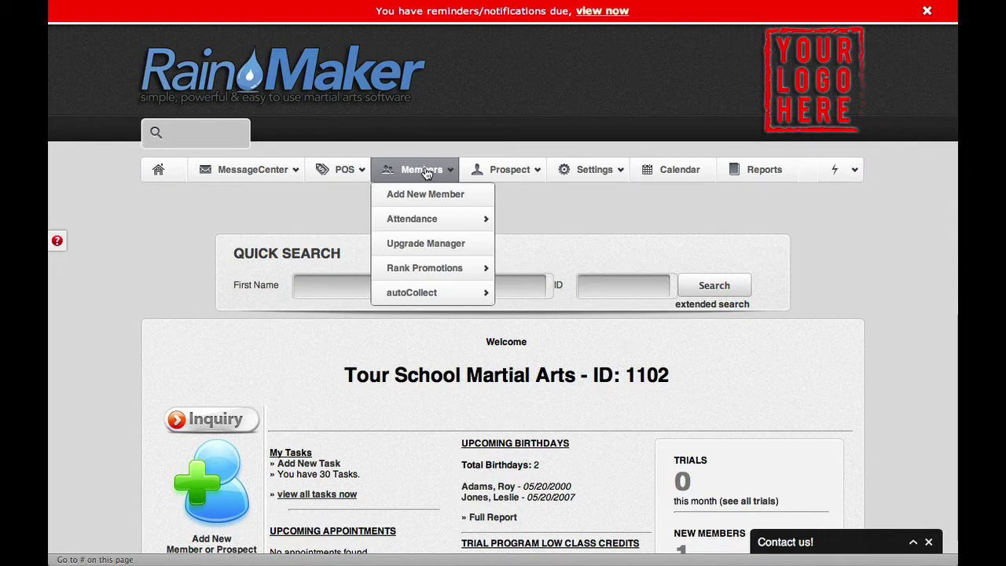
{"action": "left_click", "coordinate": [420, 244]}
{"action": "scroll", "coordinate": [705, 261], "scroll_direction": "down", "scroll_amount": 3}
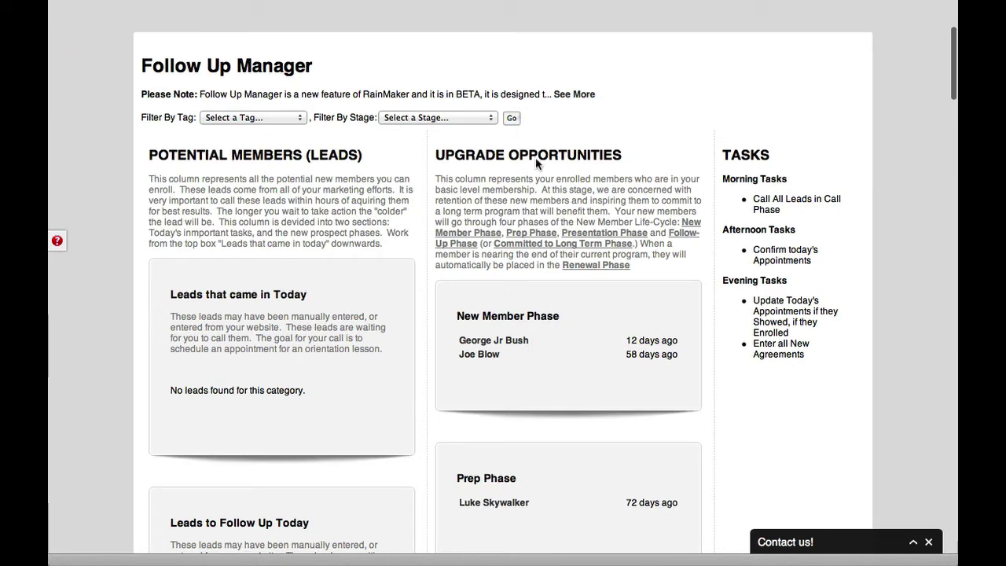
Examine the Upgrade Opportunities column, its phase definitions and the member lists from New Member Phase to Renewal Phase.
{"action": "scroll", "coordinate": [535, 157], "scroll_direction": "down", "scroll_amount": 2}
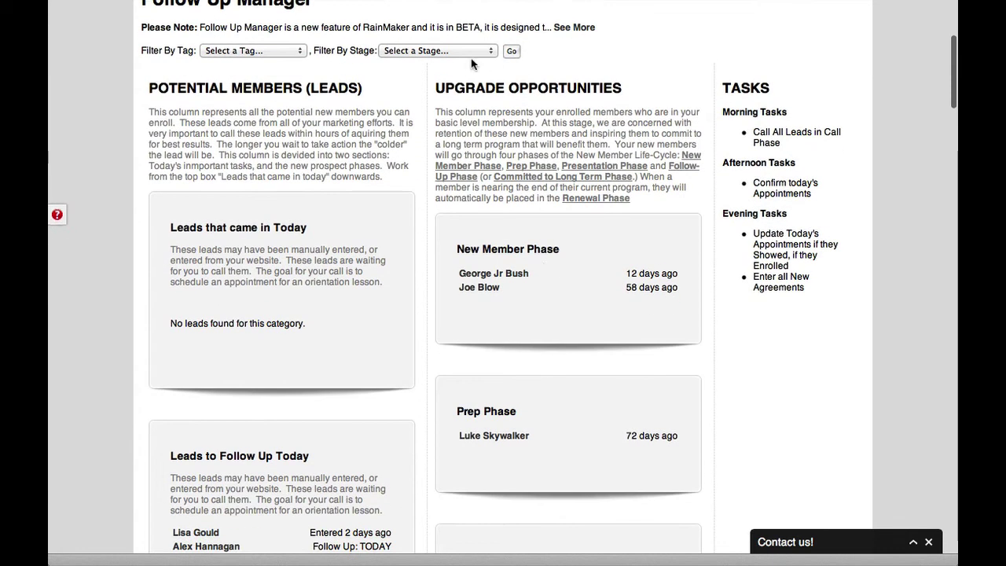
{"action": "scroll", "coordinate": [626, 108], "scroll_direction": "down", "scroll_amount": 4}
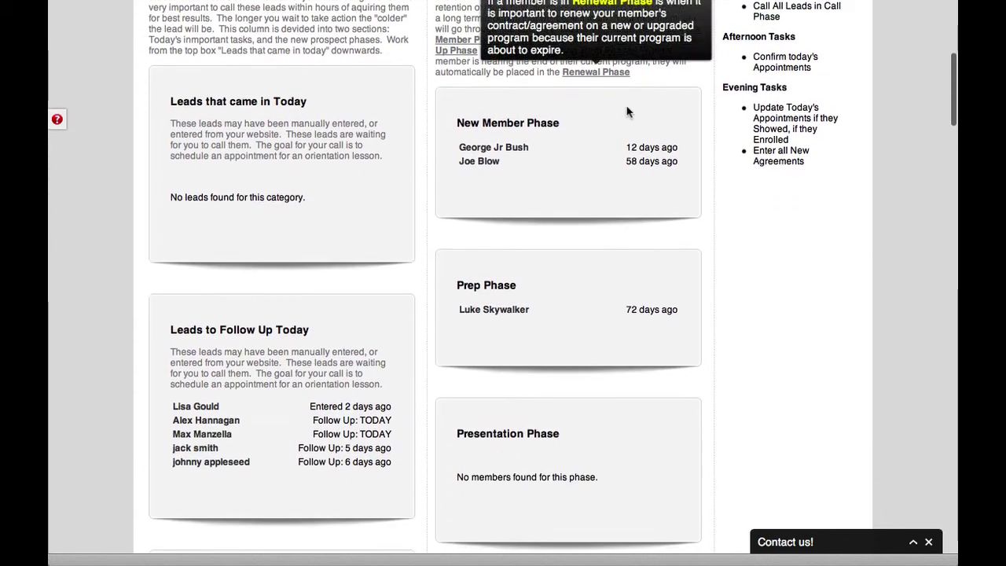
{"action": "scroll", "coordinate": [626, 112], "scroll_direction": "up", "scroll_amount": 3}
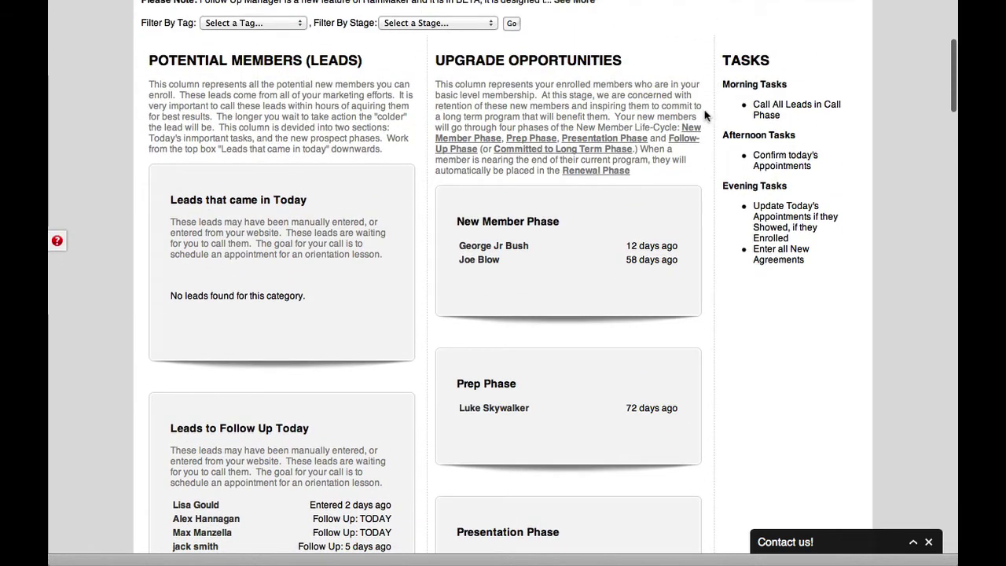
{"action": "mouse_move", "coordinate": [537, 138]}
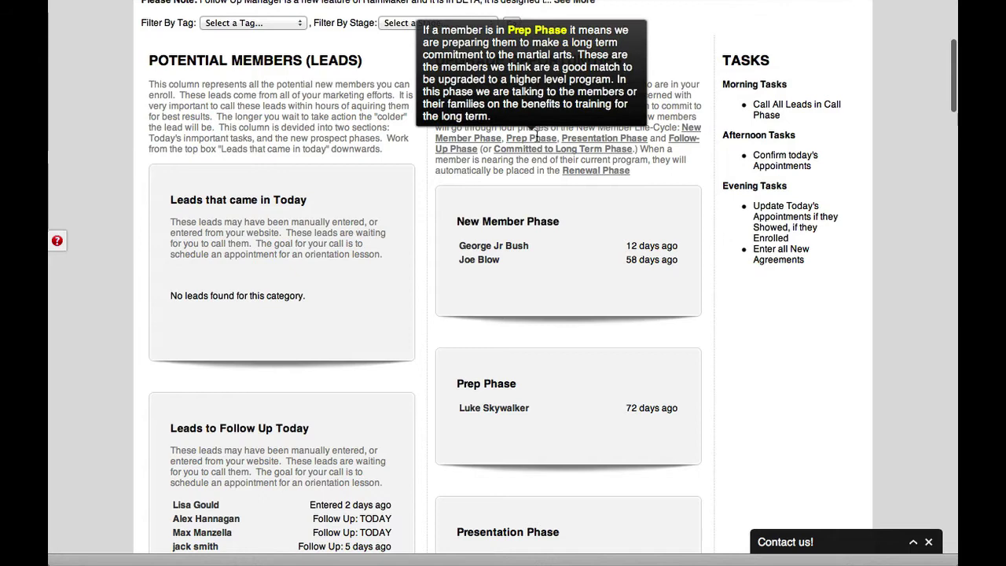
{"action": "mouse_move", "coordinate": [578, 138]}
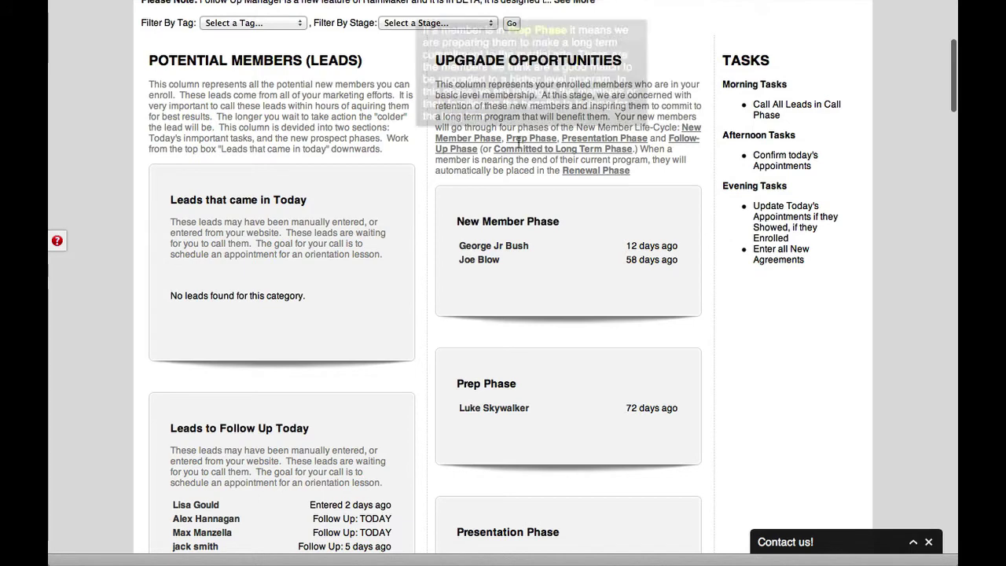
{"action": "mouse_move", "coordinate": [463, 146]}
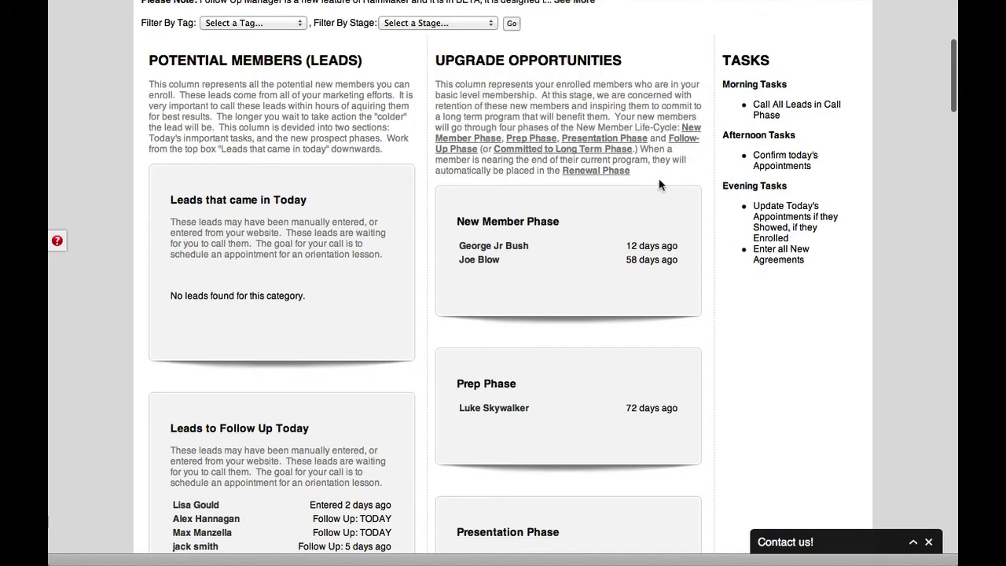
{"action": "scroll", "coordinate": [658, 177], "scroll_direction": "down", "scroll_amount": 2}
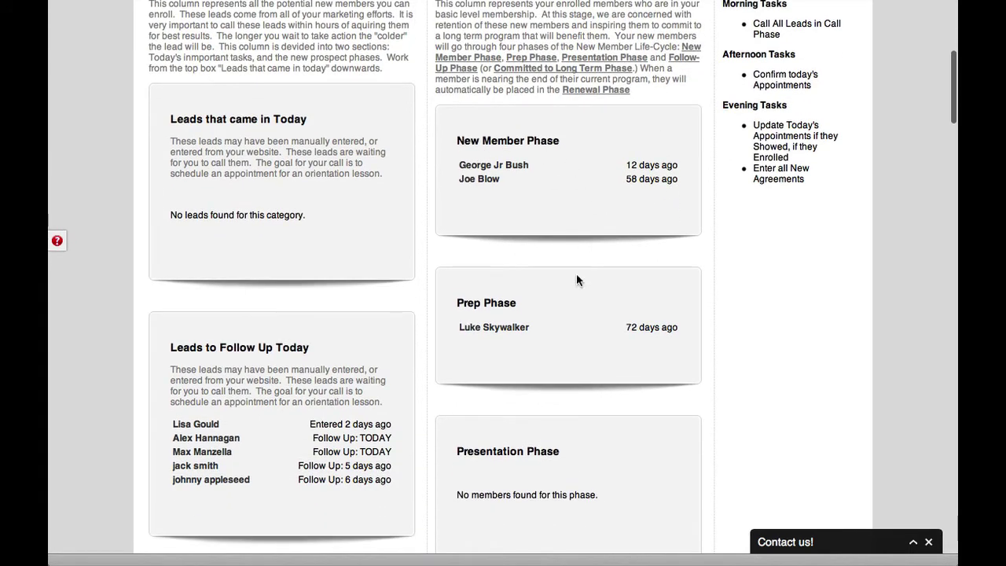
{"action": "scroll", "coordinate": [569, 291], "scroll_direction": "down", "scroll_amount": 1}
{"action": "scroll", "coordinate": [568, 302], "scroll_direction": "down", "scroll_amount": 5}
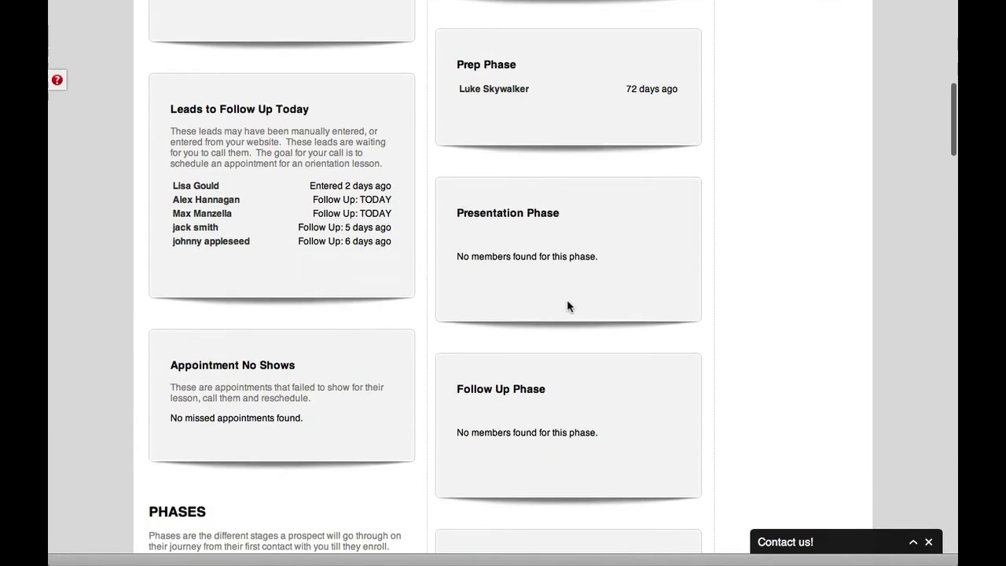
{"action": "scroll", "coordinate": [568, 305], "scroll_direction": "down", "scroll_amount": 7}
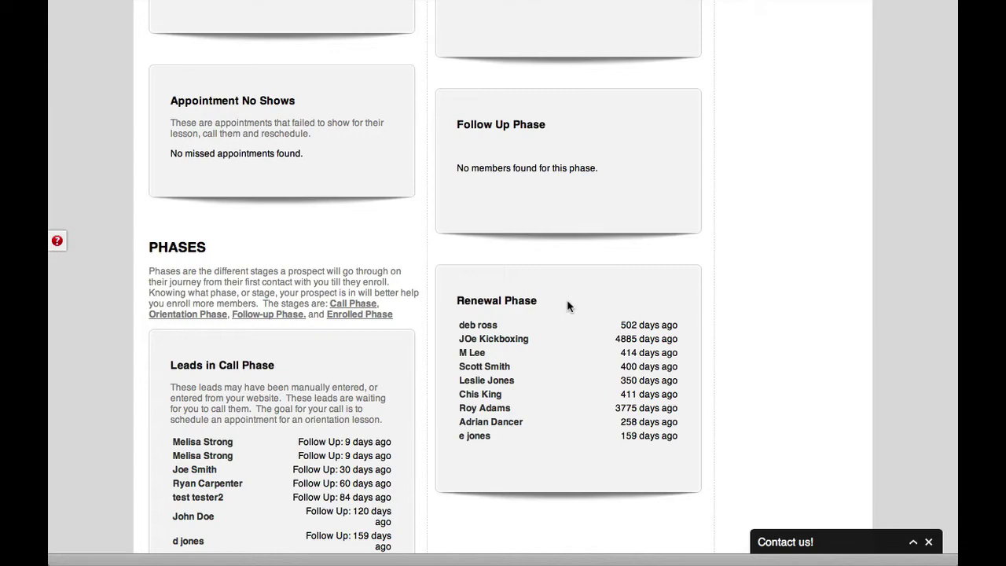
{"action": "scroll", "coordinate": [567, 305], "scroll_direction": "up", "scroll_amount": 4}
{"action": "scroll", "coordinate": [568, 301], "scroll_direction": "up", "scroll_amount": 14}
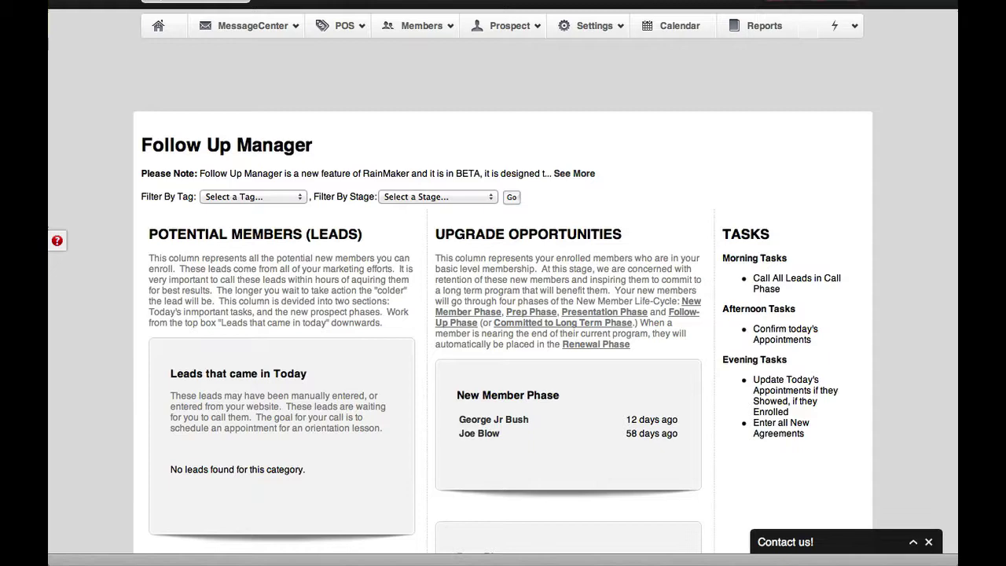
Examine the Potential Members column through the Call, Orientation and Follow-up Phase leads and the leads in trials.
{"action": "scroll", "coordinate": [285, 323], "scroll_direction": "down", "scroll_amount": 5}
{"action": "scroll", "coordinate": [281, 321], "scroll_direction": "down", "scroll_amount": 8}
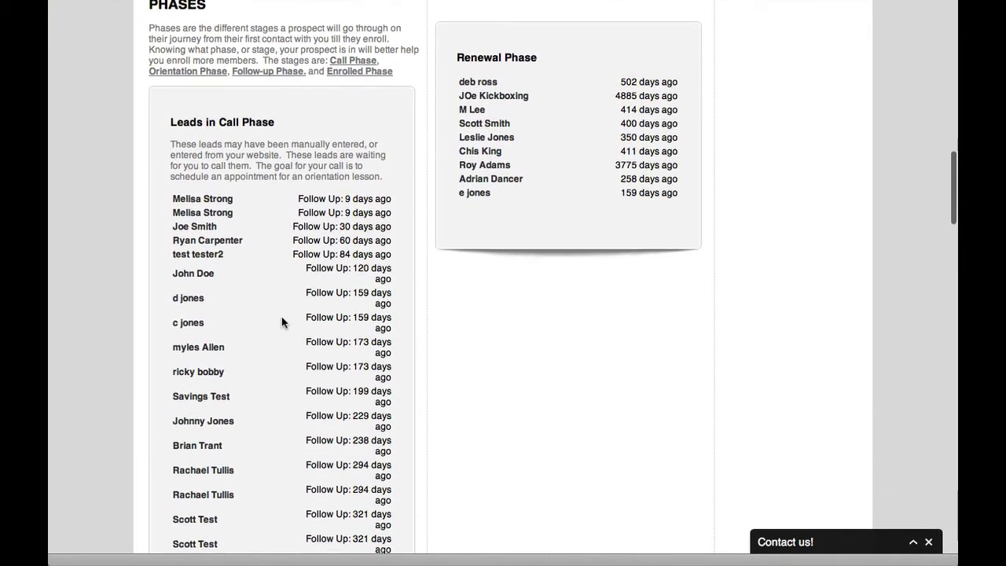
{"action": "scroll", "coordinate": [200, 217], "scroll_direction": "down", "scroll_amount": 6}
{"action": "scroll", "coordinate": [202, 216], "scroll_direction": "down", "scroll_amount": 3}
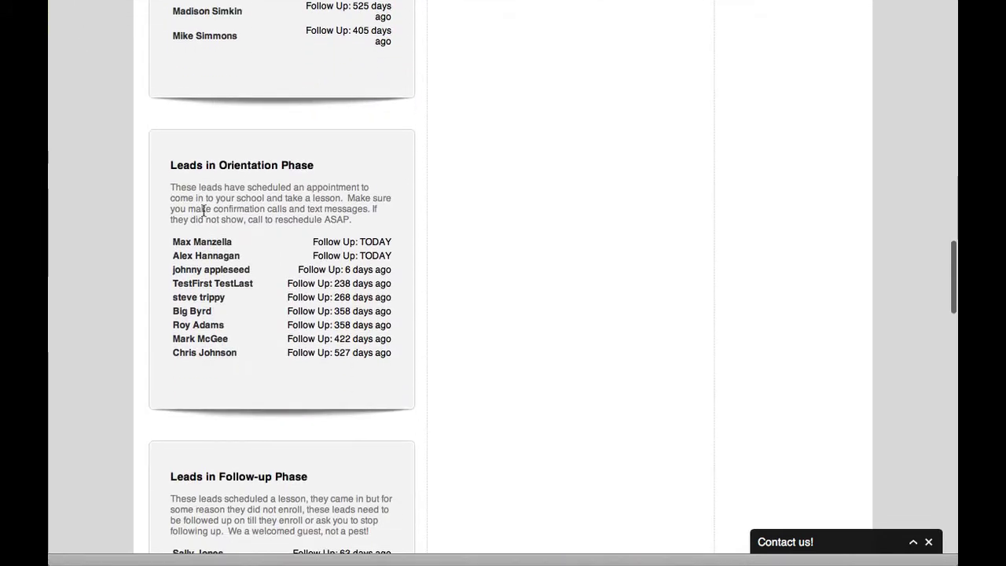
{"action": "scroll", "coordinate": [332, 200], "scroll_direction": "down", "scroll_amount": 4}
{"action": "scroll", "coordinate": [297, 210], "scroll_direction": "down", "scroll_amount": 5}
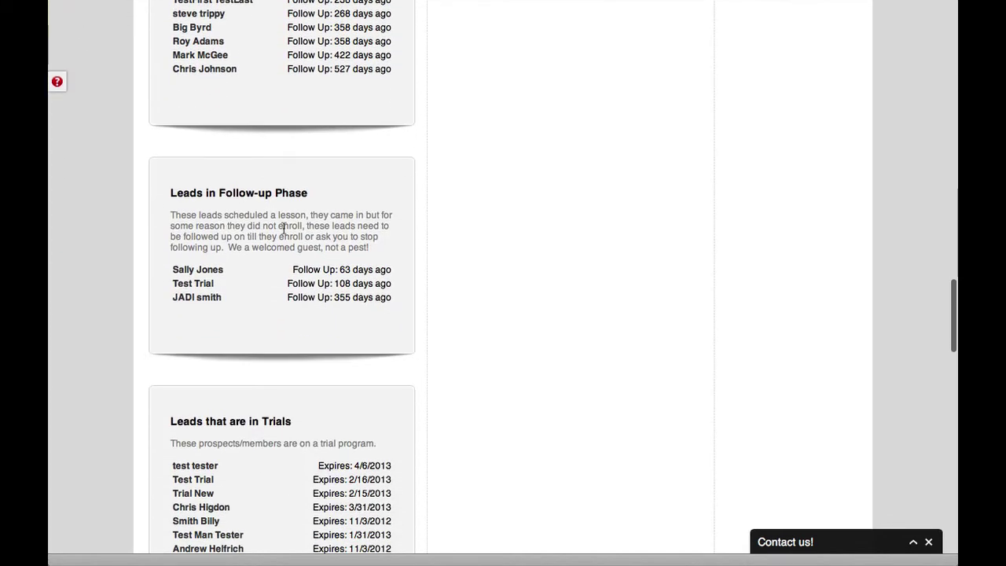
{"action": "scroll", "coordinate": [238, 250], "scroll_direction": "down", "scroll_amount": 2}
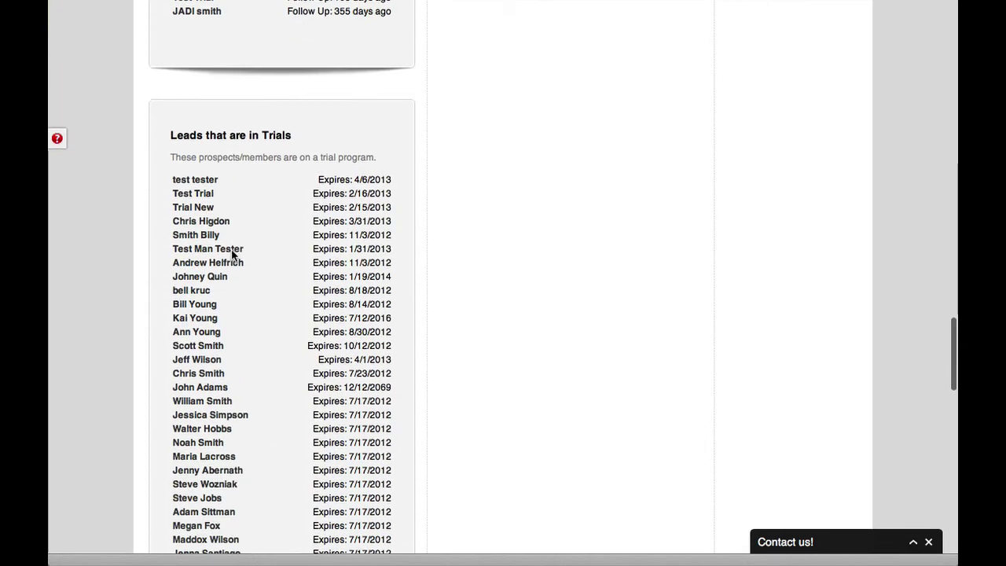
{"action": "scroll", "coordinate": [232, 251], "scroll_direction": "up", "scroll_amount": 12}
{"action": "scroll", "coordinate": [233, 252], "scroll_direction": "up", "scroll_amount": 15}
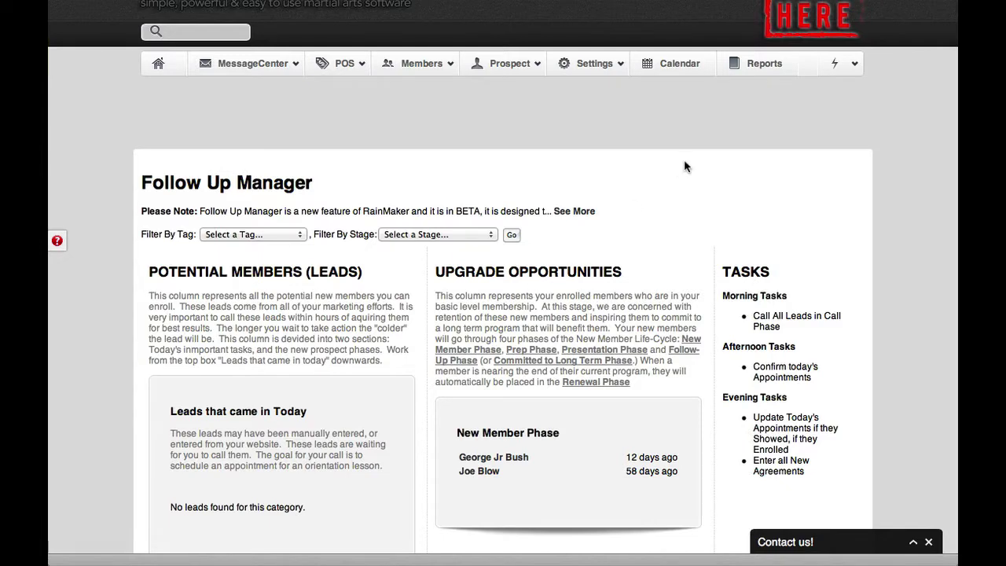
Review the New Member, Prep, Presentation, Follow Up and Renewal Phase boxes again.
{"action": "scroll", "coordinate": [683, 159], "scroll_direction": "down", "scroll_amount": 3}
{"action": "scroll", "coordinate": [683, 159], "scroll_direction": "down", "scroll_amount": 4}
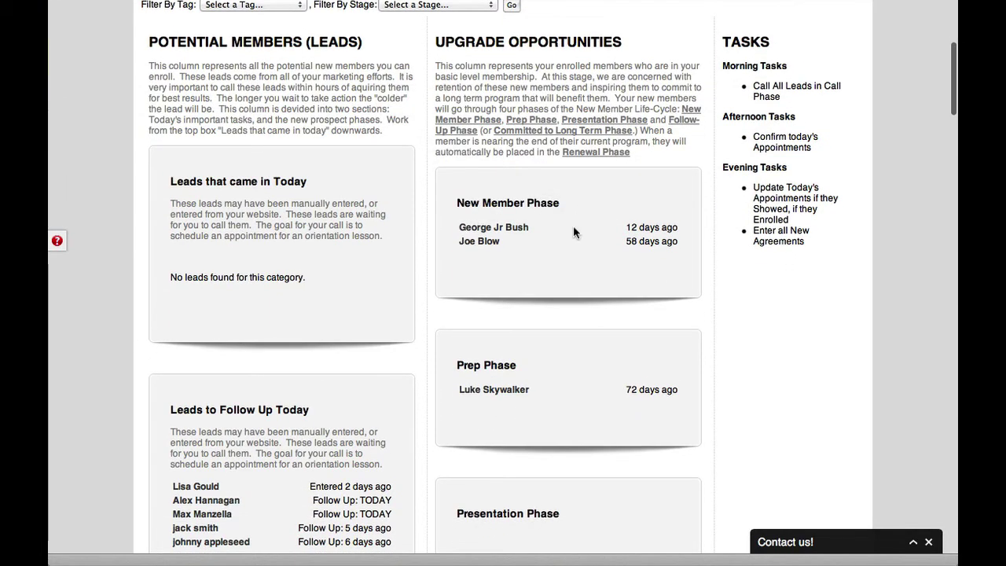
{"action": "scroll", "coordinate": [572, 228], "scroll_direction": "down", "scroll_amount": 5}
{"action": "scroll", "coordinate": [572, 236], "scroll_direction": "down", "scroll_amount": 6}
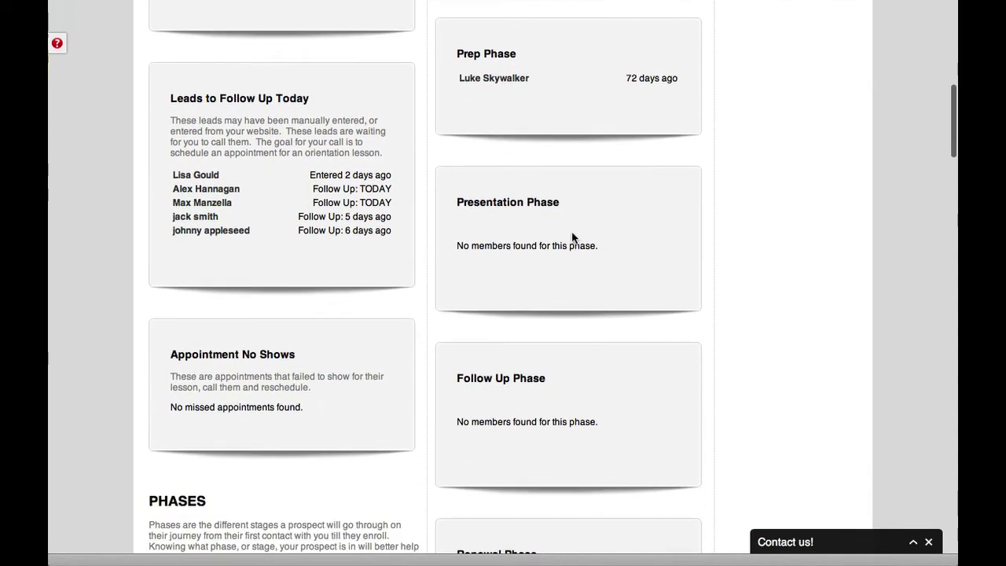
{"action": "scroll", "coordinate": [572, 236], "scroll_direction": "down", "scroll_amount": 5}
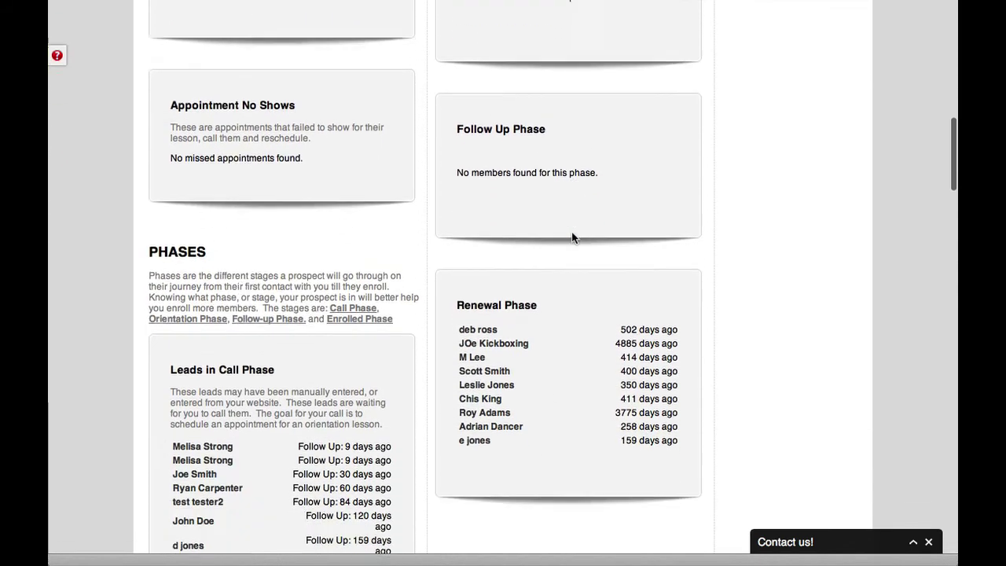
{"action": "scroll", "coordinate": [571, 231], "scroll_direction": "up", "scroll_amount": 17}
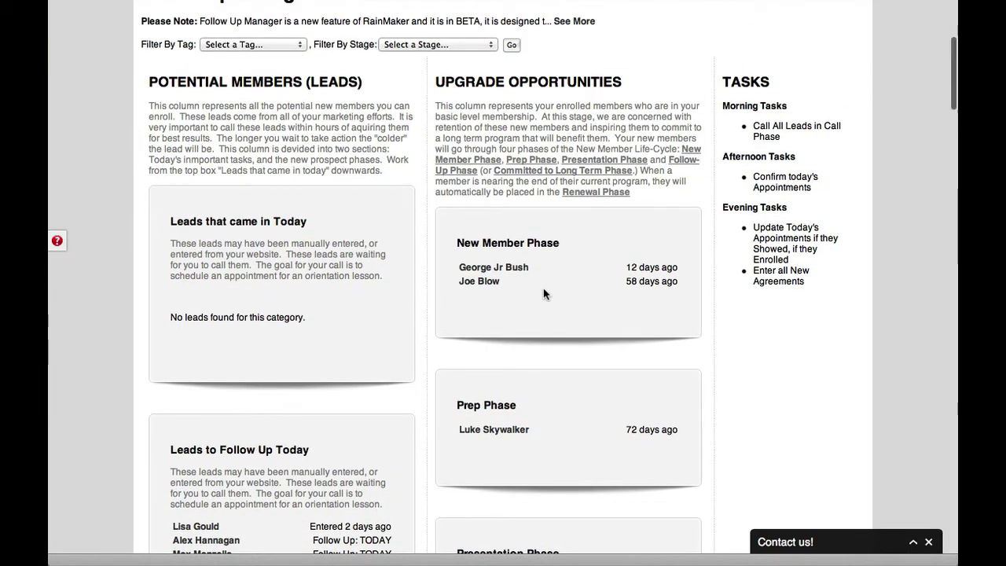
Open the record of the first member listed in the New Member Phase and view the Member Info section.
{"action": "mouse_move", "coordinate": [510, 272]}
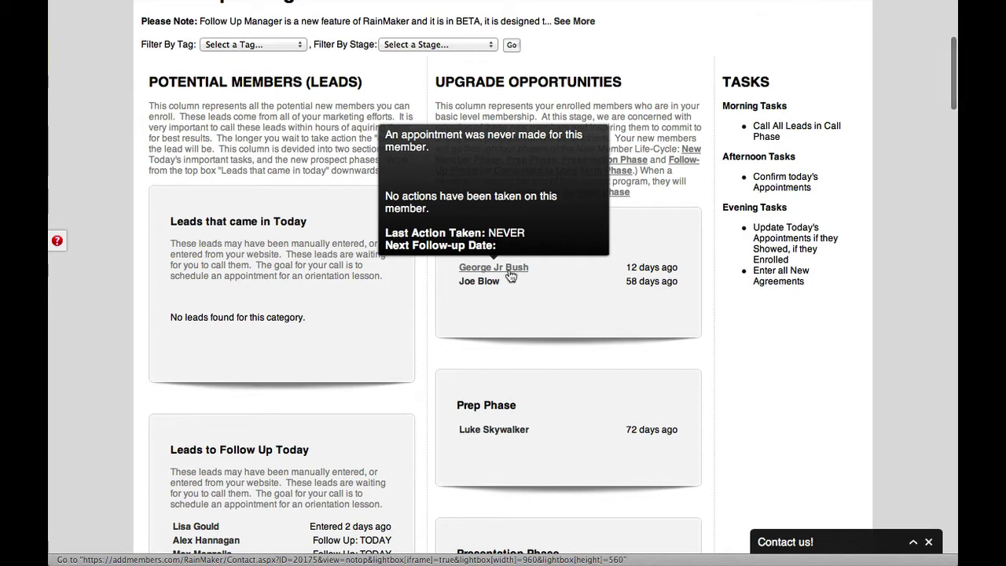
{"action": "left_click", "coordinate": [509, 268]}
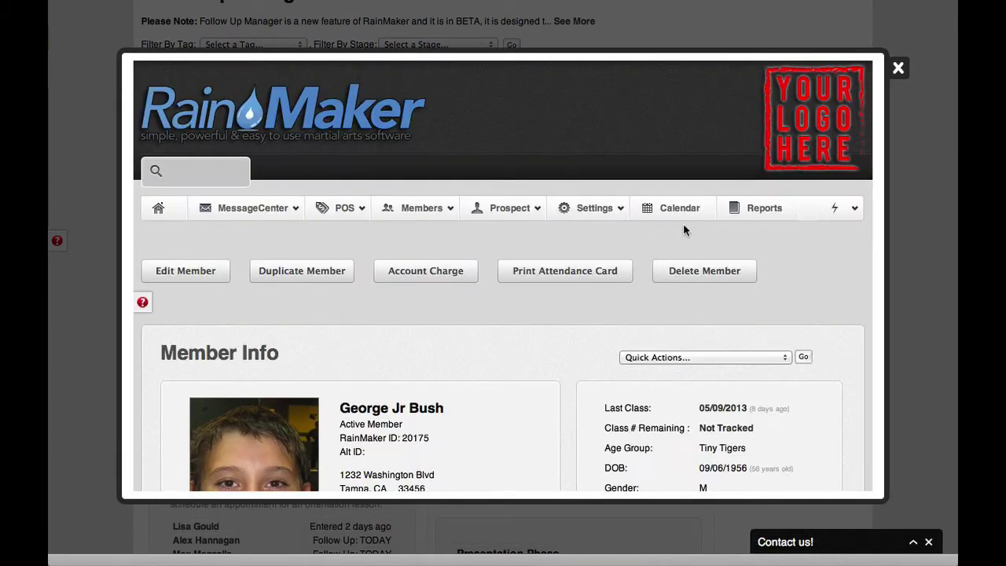
{"action": "scroll", "coordinate": [768, 253], "scroll_direction": "down", "scroll_amount": 3}
{"action": "scroll", "coordinate": [768, 252], "scroll_direction": "down", "scroll_amount": 3}
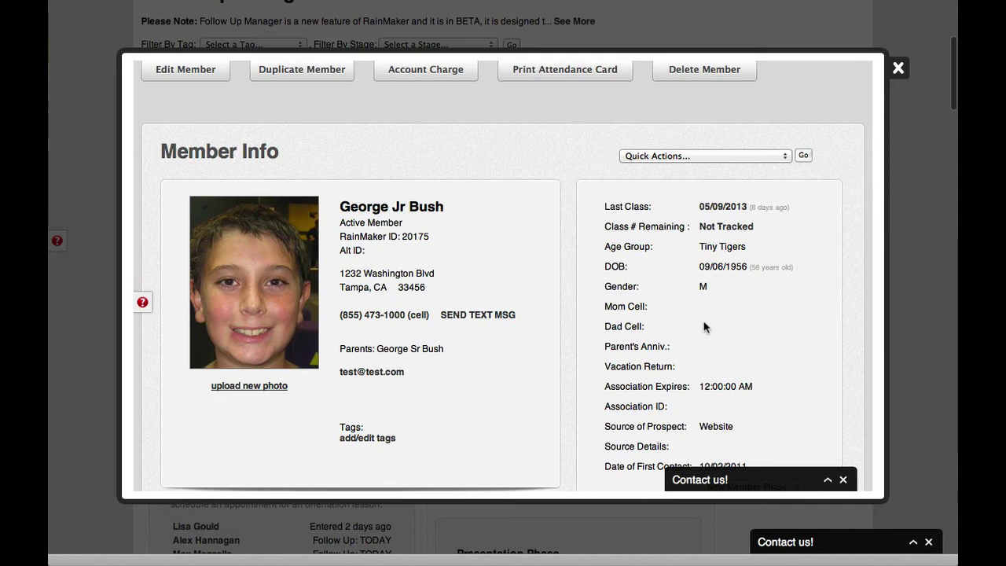
Set the member's phase to Prep Phase, save the change and close the record.
{"action": "scroll", "coordinate": [704, 267], "scroll_direction": "down", "scroll_amount": 5}
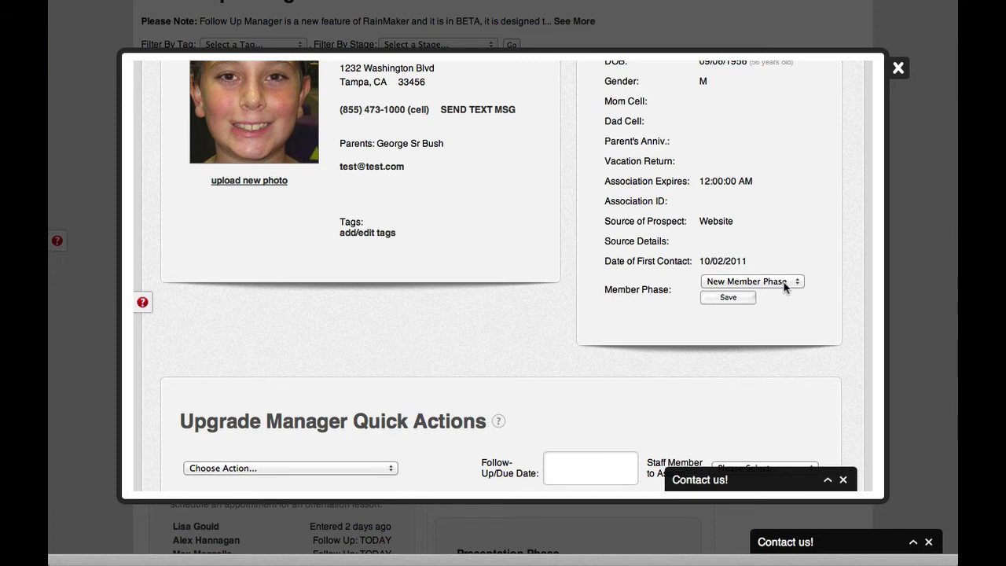
{"action": "left_click", "coordinate": [784, 285]}
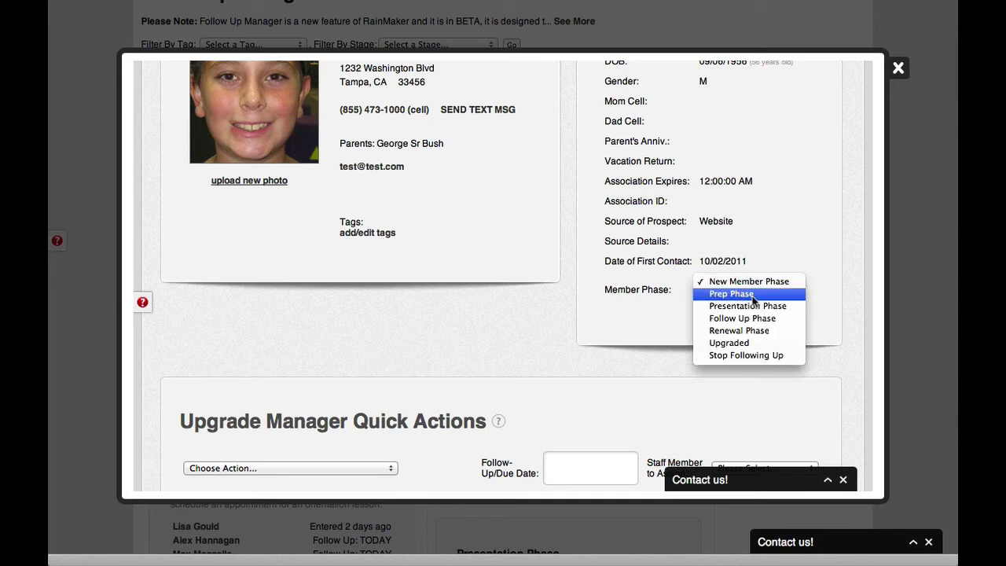
{"action": "left_click", "coordinate": [752, 294]}
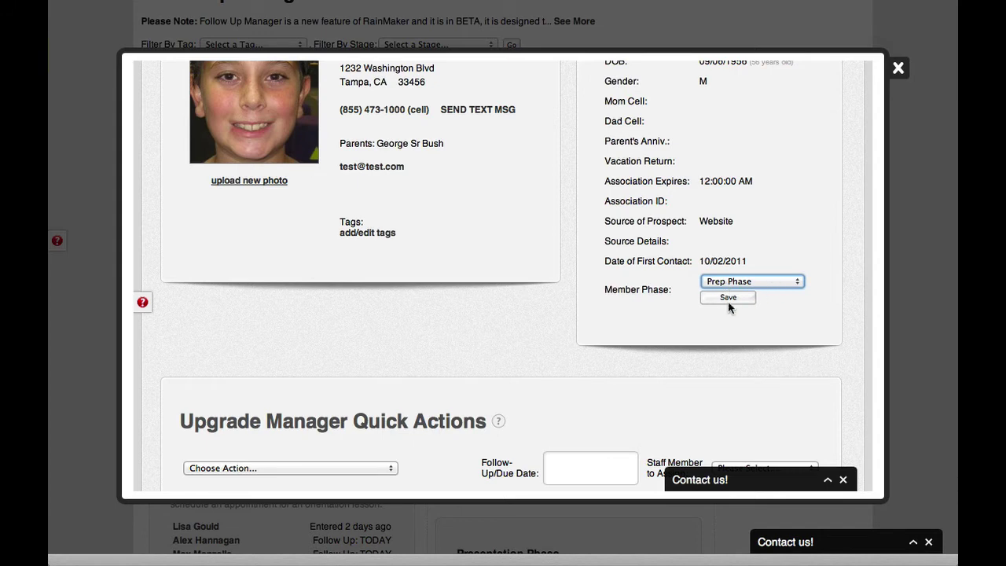
{"action": "left_click", "coordinate": [727, 298]}
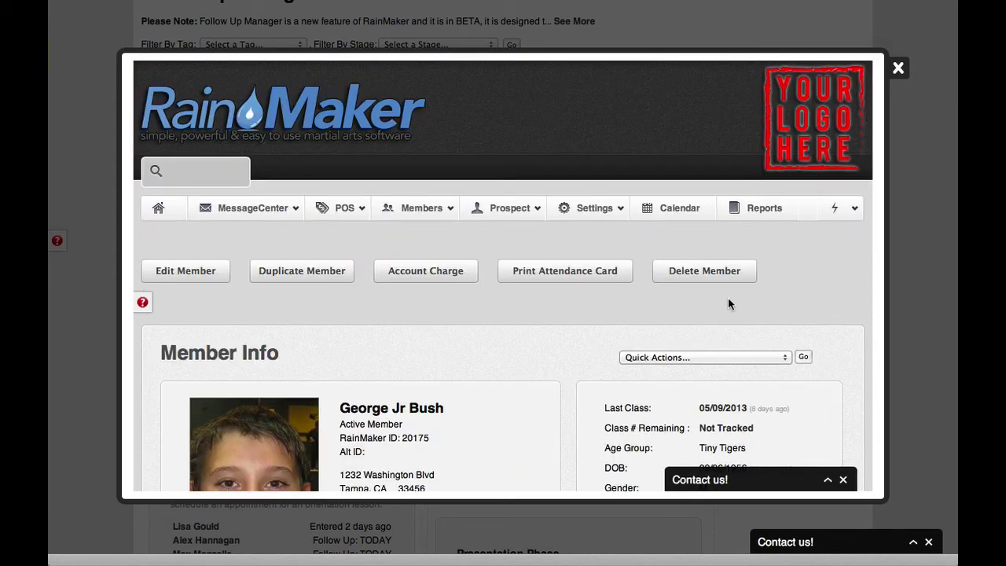
{"action": "left_click", "coordinate": [869, 203]}
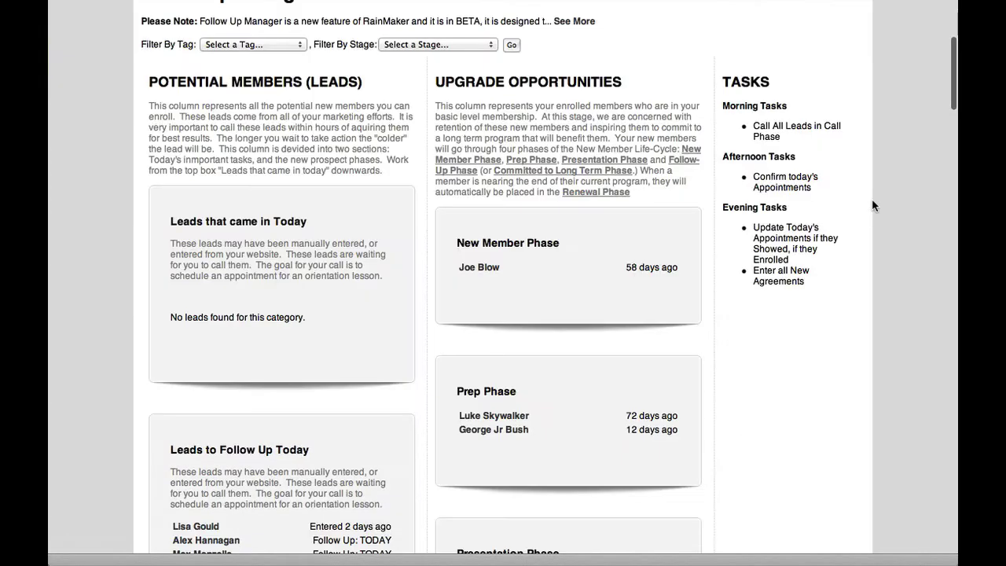
Open the record of the second member listed in the Prep Phase and go to its Upgrade Manager Quick Actions section.
{"action": "scroll", "coordinate": [849, 225], "scroll_direction": "down", "scroll_amount": 3}
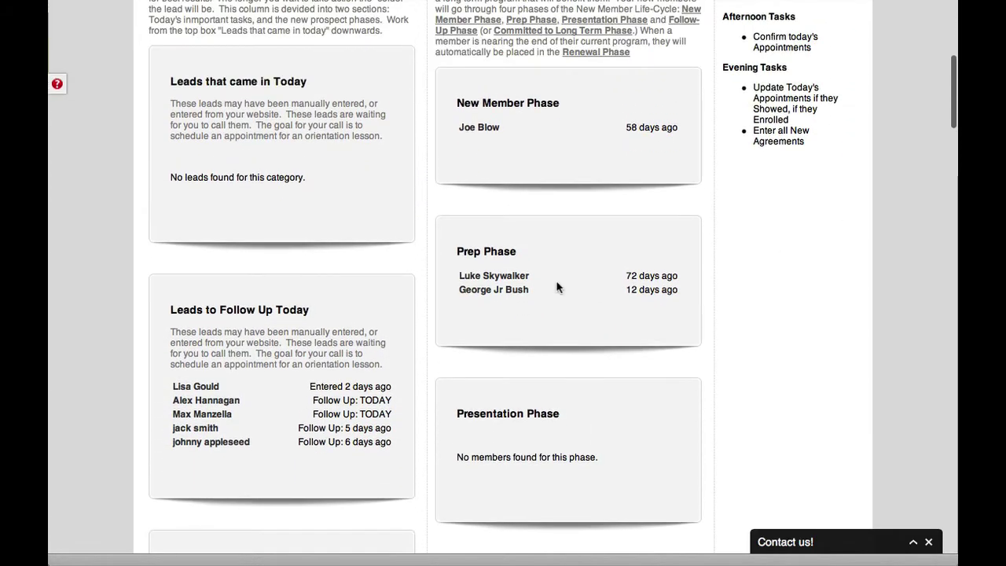
{"action": "mouse_move", "coordinate": [491, 292]}
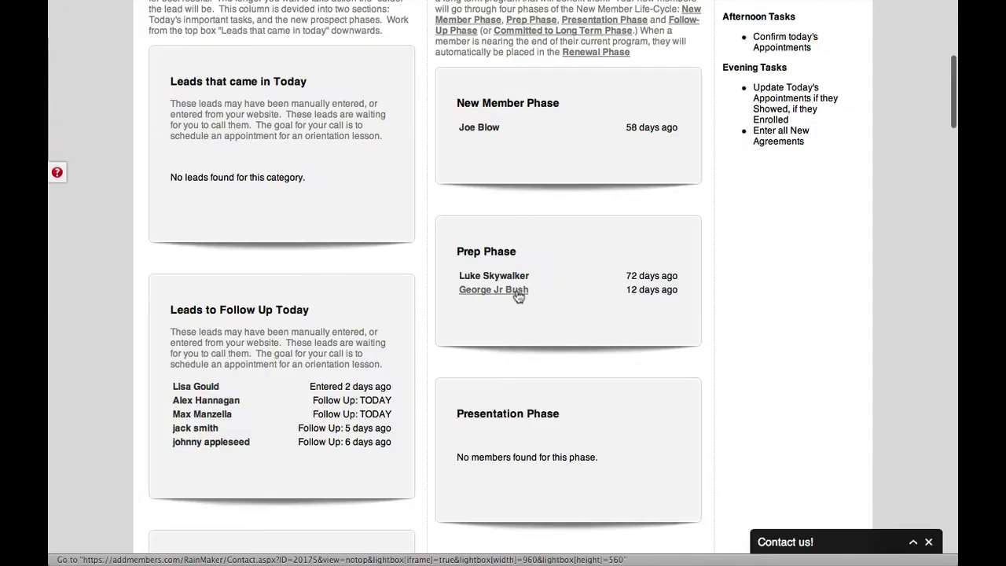
{"action": "left_click", "coordinate": [518, 297]}
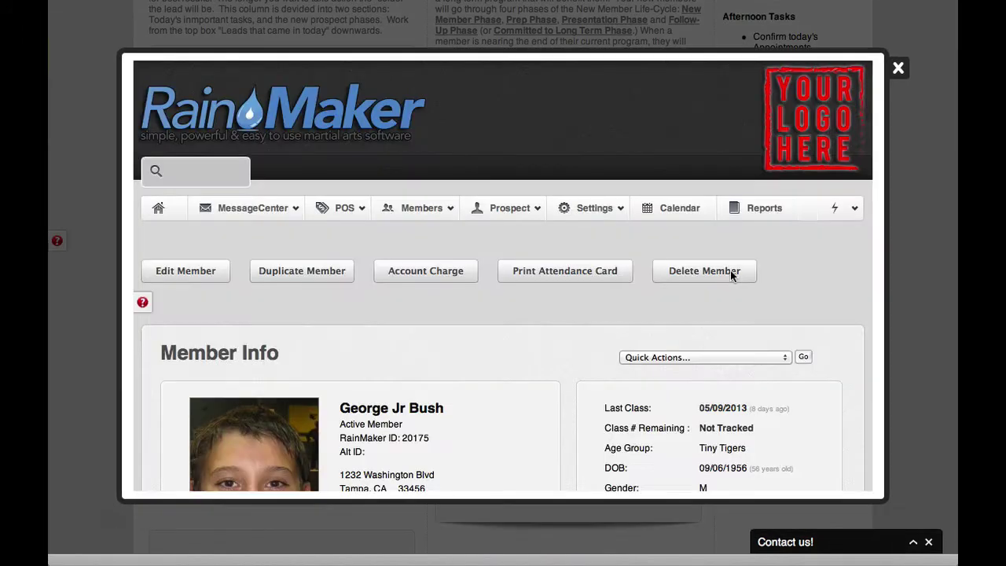
{"action": "scroll", "coordinate": [820, 289], "scroll_direction": "down", "scroll_amount": 10}
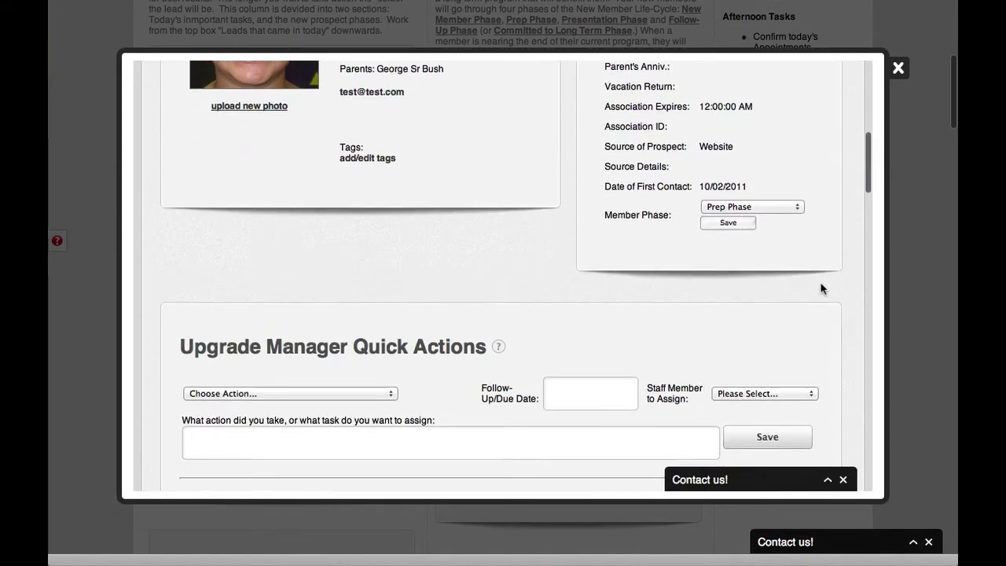
{"action": "scroll", "coordinate": [820, 288], "scroll_direction": "down", "scroll_amount": 5}
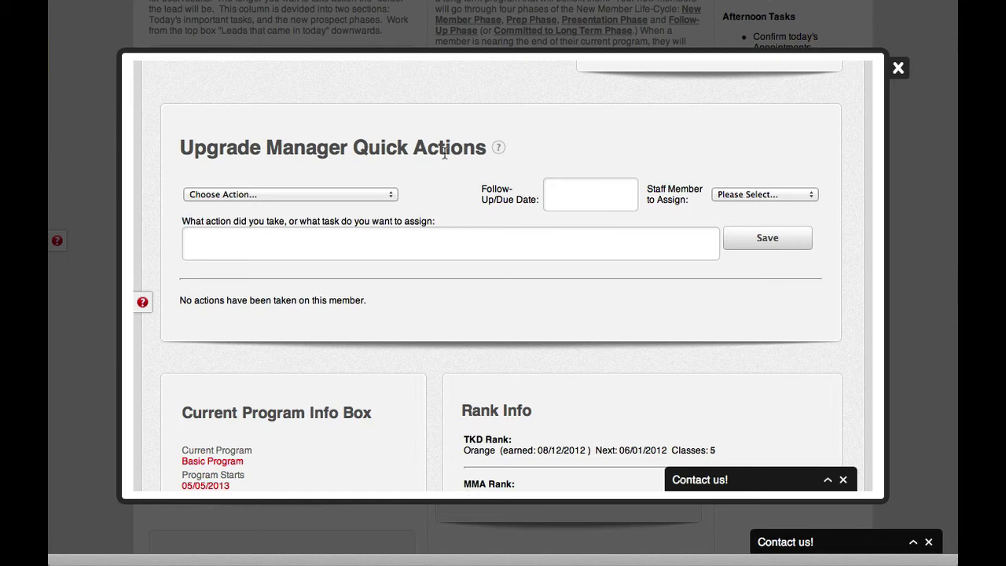
Set the quick action to "Called, Spoke to Someone" with follow-up date 05/22/2013, assigned to Sample User.
{"action": "left_click", "coordinate": [380, 193]}
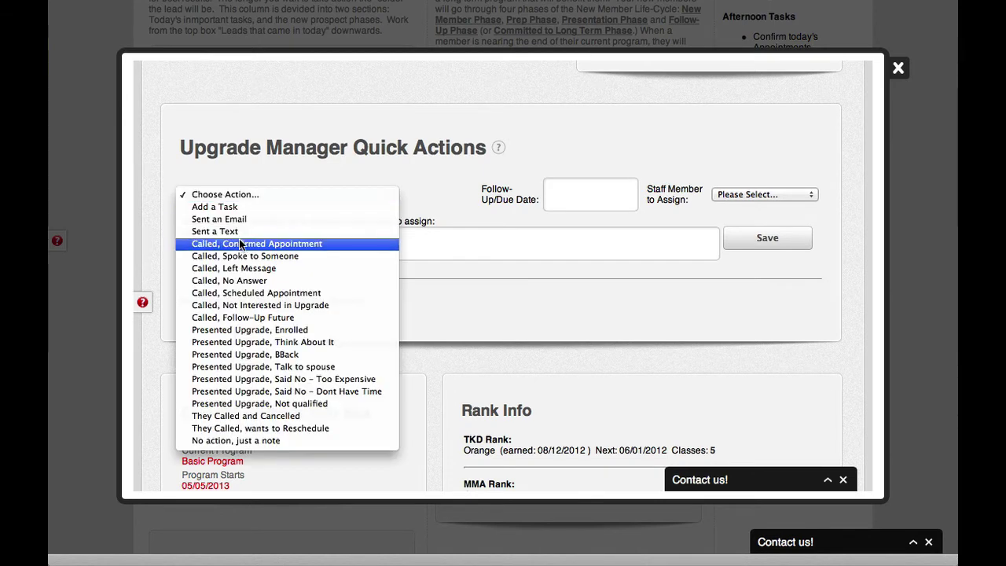
{"action": "left_click", "coordinate": [292, 257]}
{"action": "left_click", "coordinate": [615, 199]}
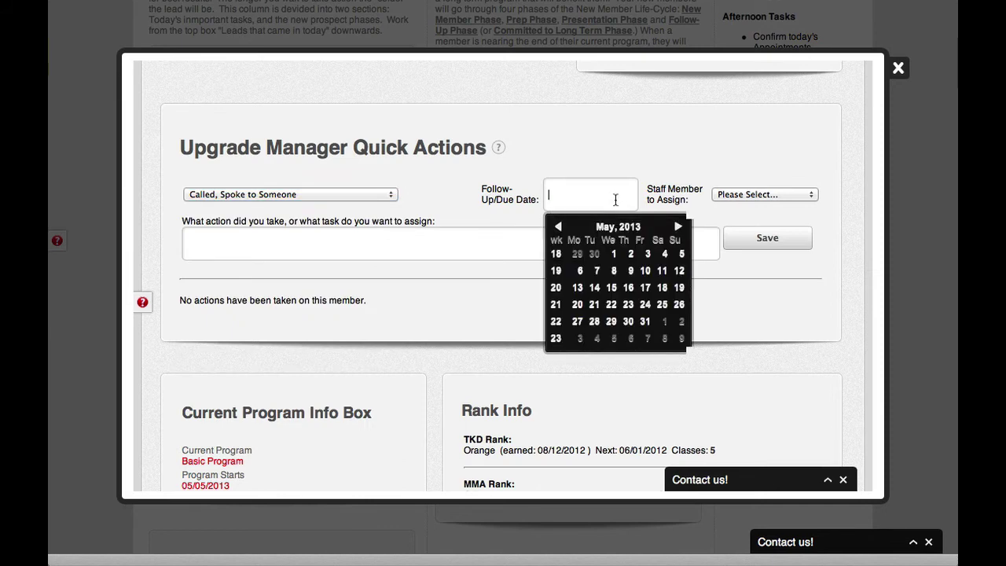
{"action": "left_click", "coordinate": [611, 305]}
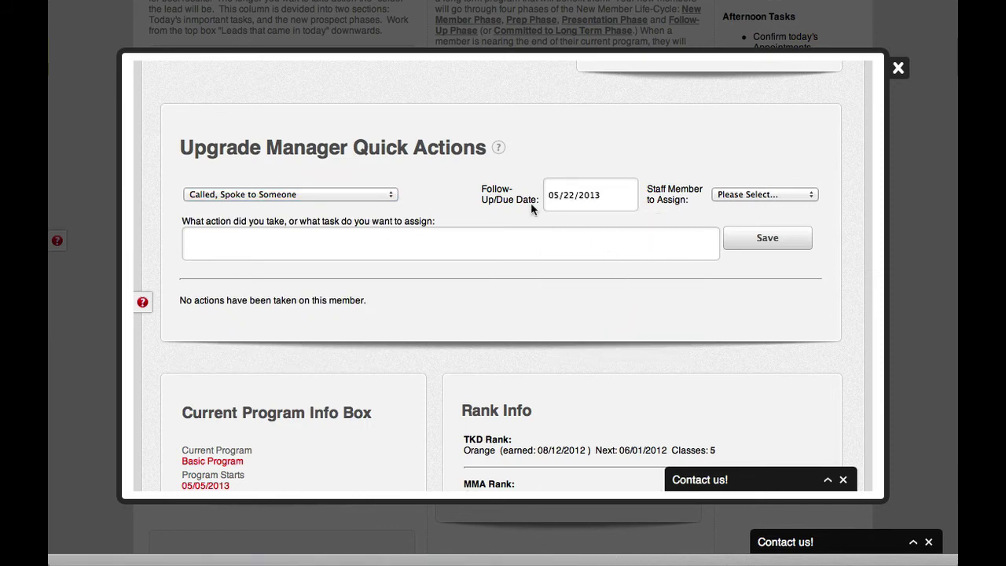
{"action": "left_click", "coordinate": [764, 194]}
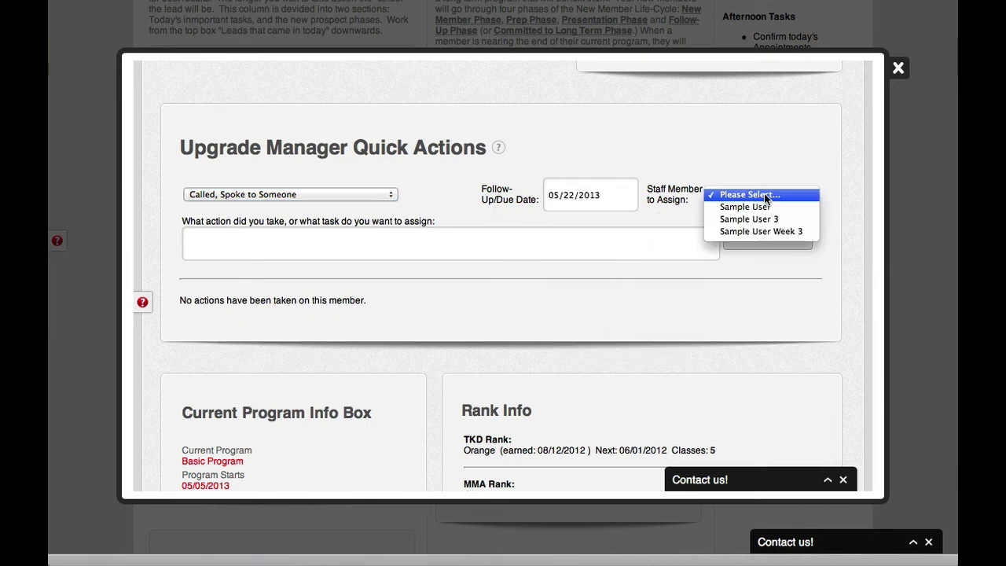
{"action": "left_click", "coordinate": [755, 207]}
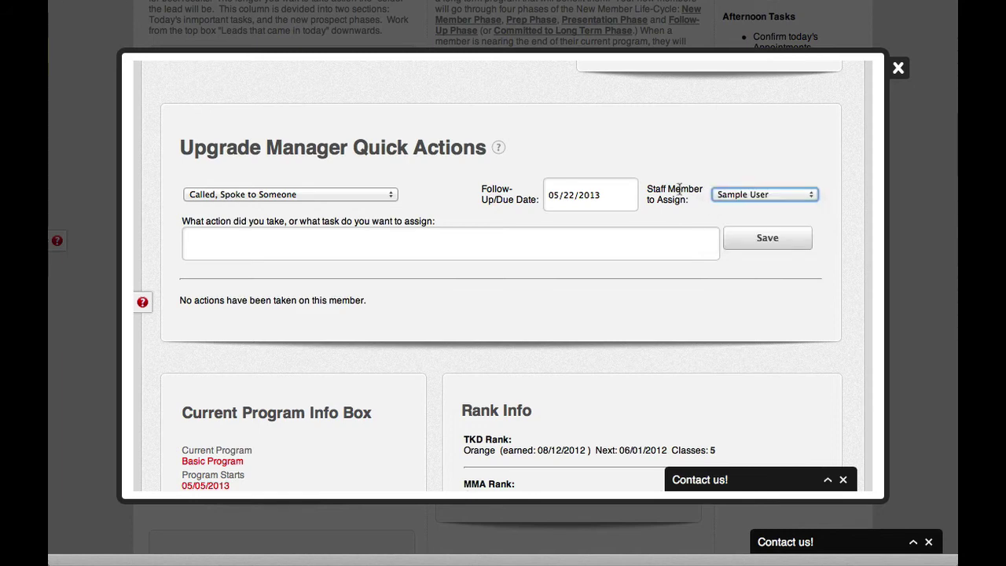
Enter the note "Called Mom, and let her know her son is doing really well.", save the quick action and close the record.
{"action": "left_click", "coordinate": [468, 251]}
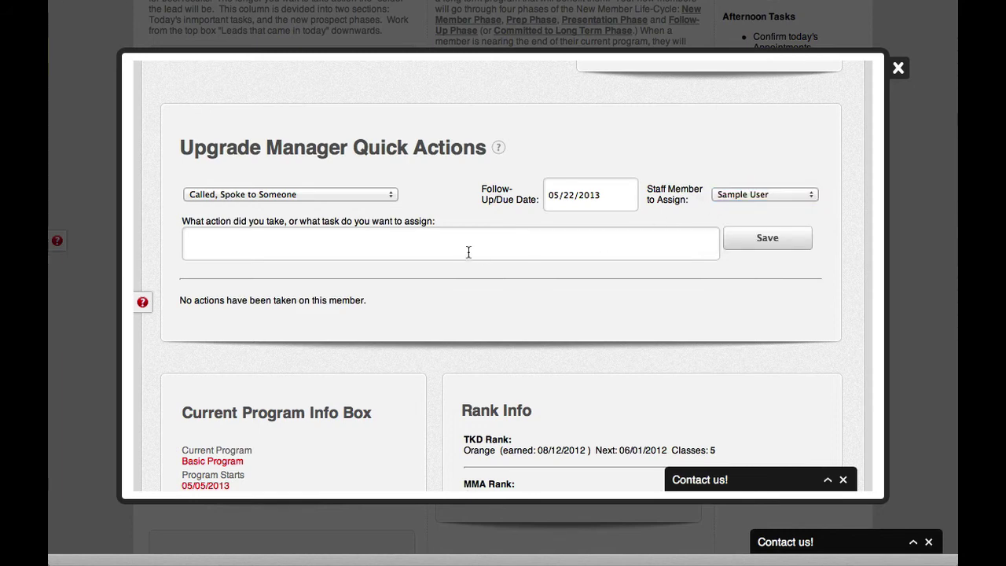
{"action": "type", "text": "Called Mom, a"}
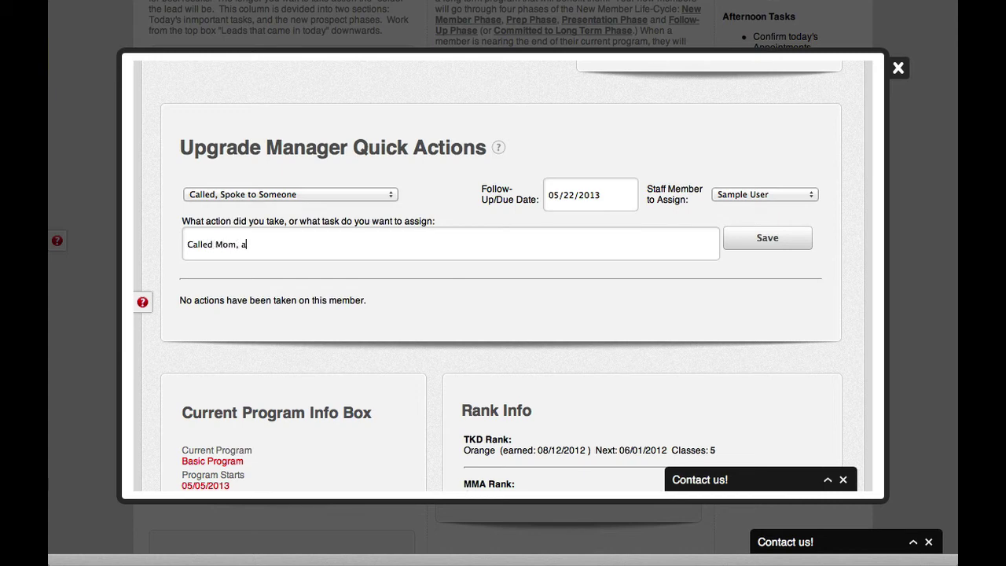
{"action": "type", "text": "nd let her know her son is doing real"}
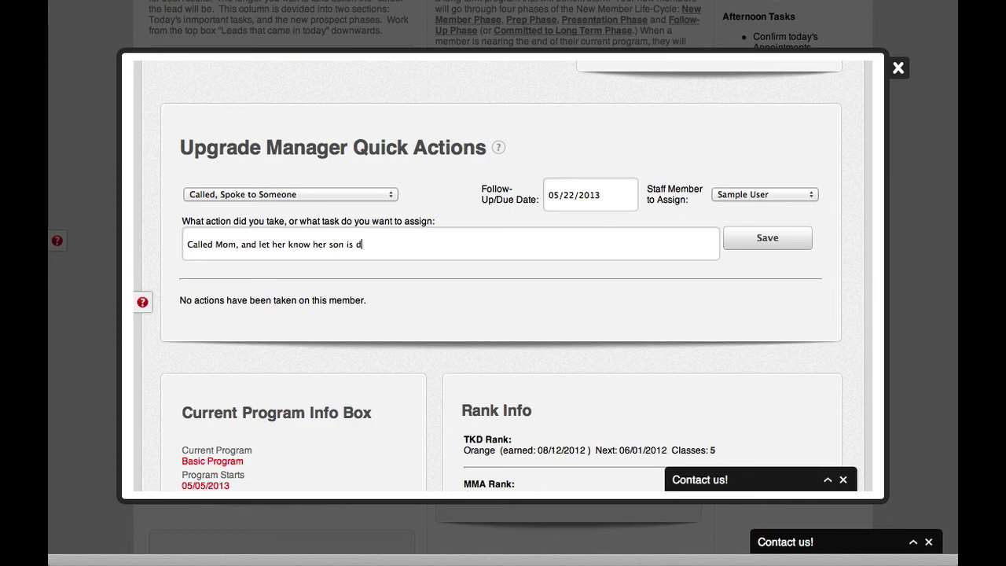
{"action": "type", "text": "ly well."}
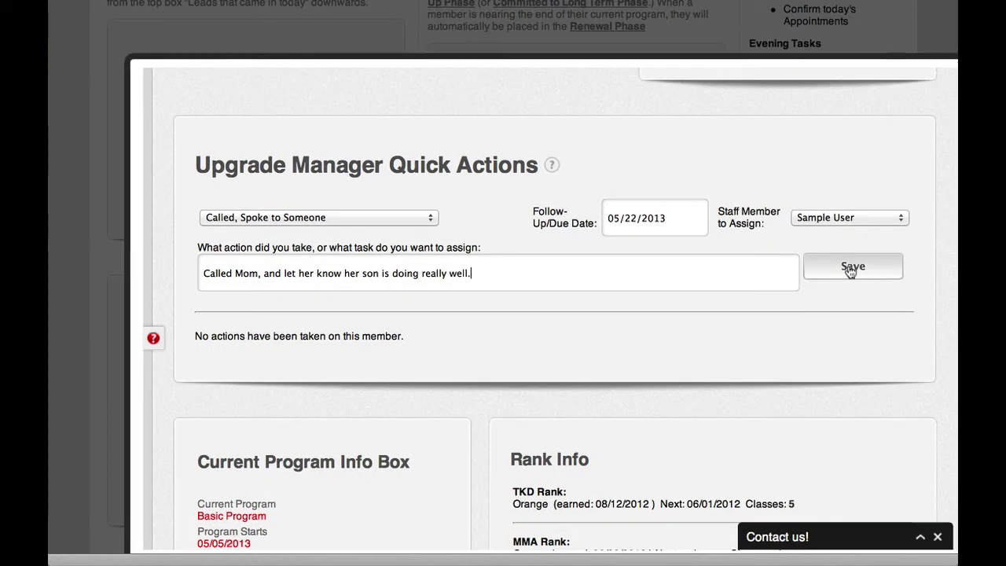
{"action": "left_click", "coordinate": [851, 269]}
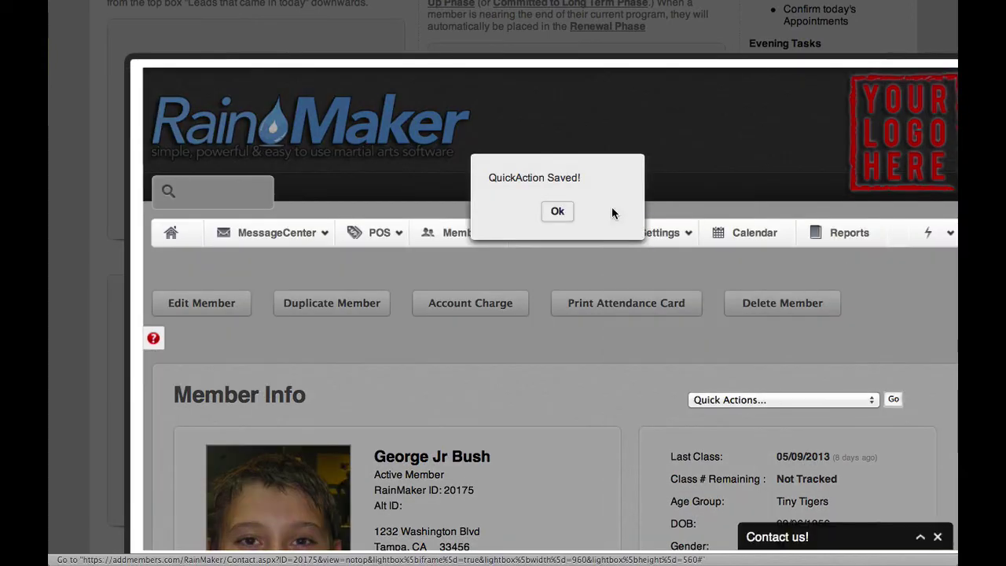
{"action": "left_click", "coordinate": [554, 210]}
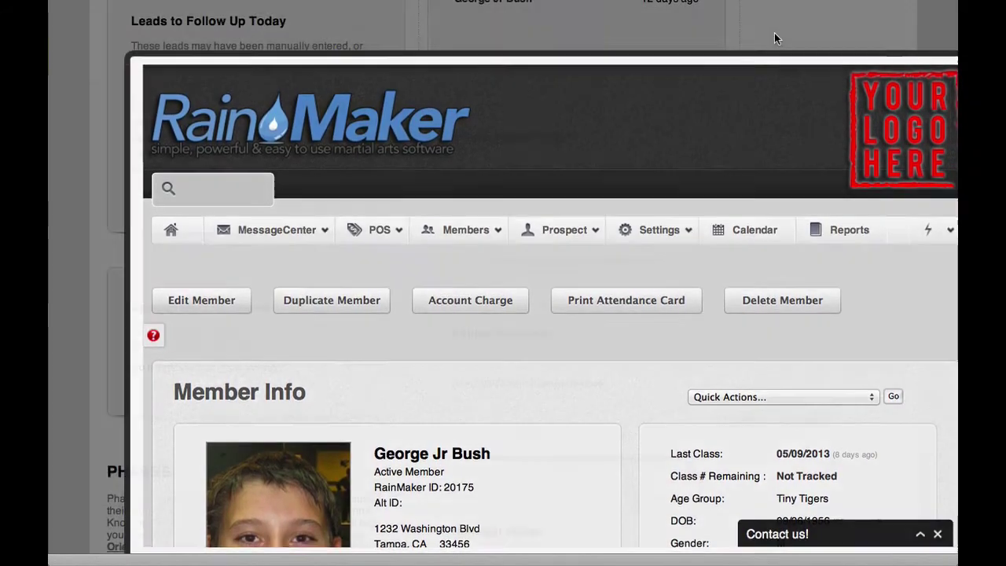
{"action": "left_click", "coordinate": [774, 37]}
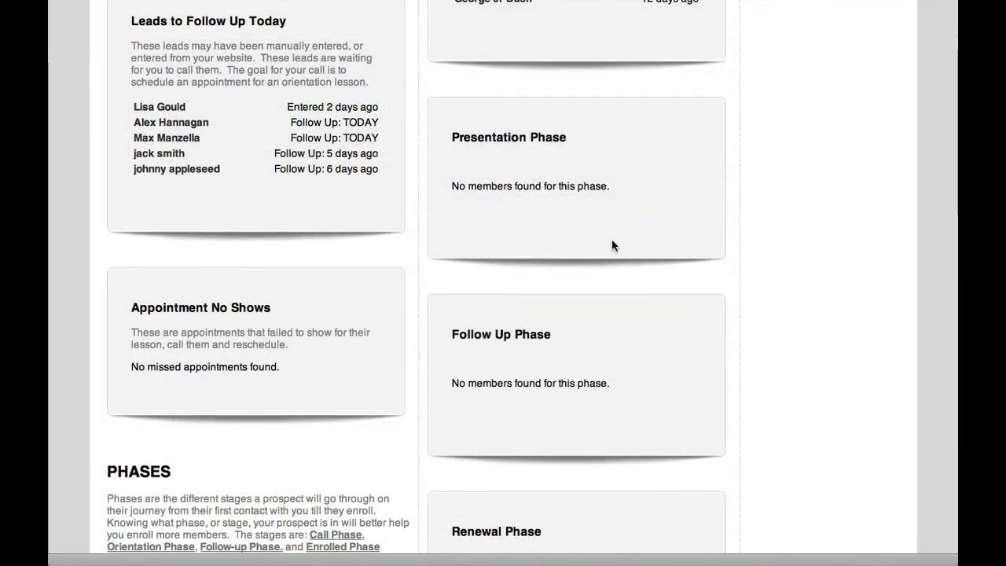
Reopen the same Prep Phase member's record, view the beginning of Member Info and close it.
{"action": "scroll", "coordinate": [610, 242], "scroll_direction": "up", "scroll_amount": 3}
{"action": "left_click", "coordinate": [482, 187]}
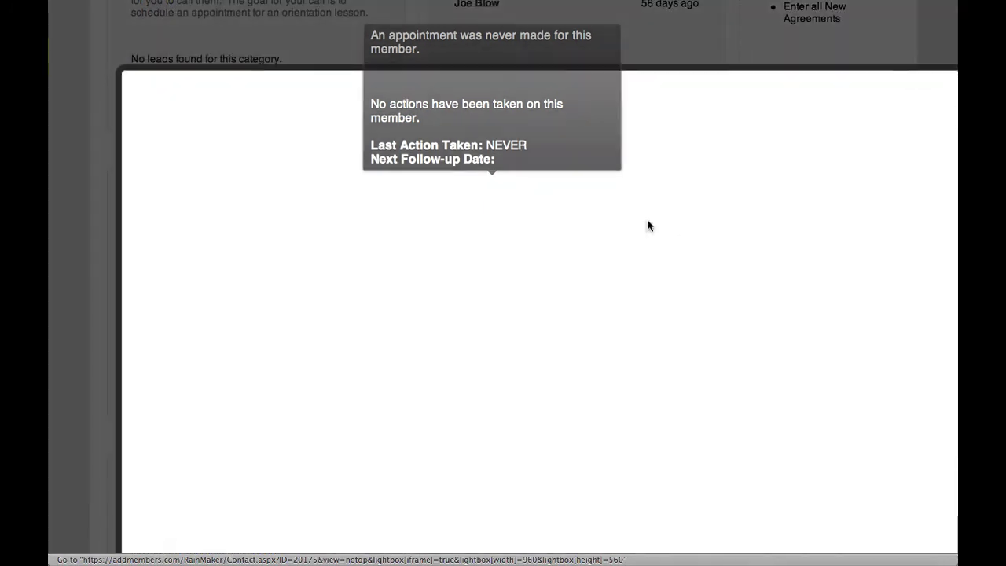
{"action": "scroll", "coordinate": [888, 302], "scroll_direction": "down", "scroll_amount": 3}
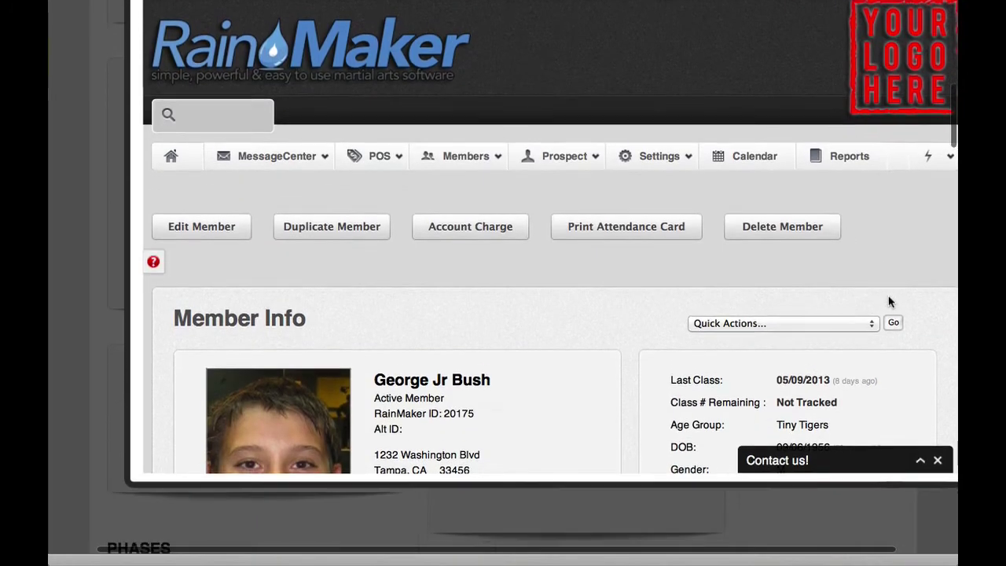
{"action": "scroll", "coordinate": [900, 330], "scroll_direction": "up", "scroll_amount": 3}
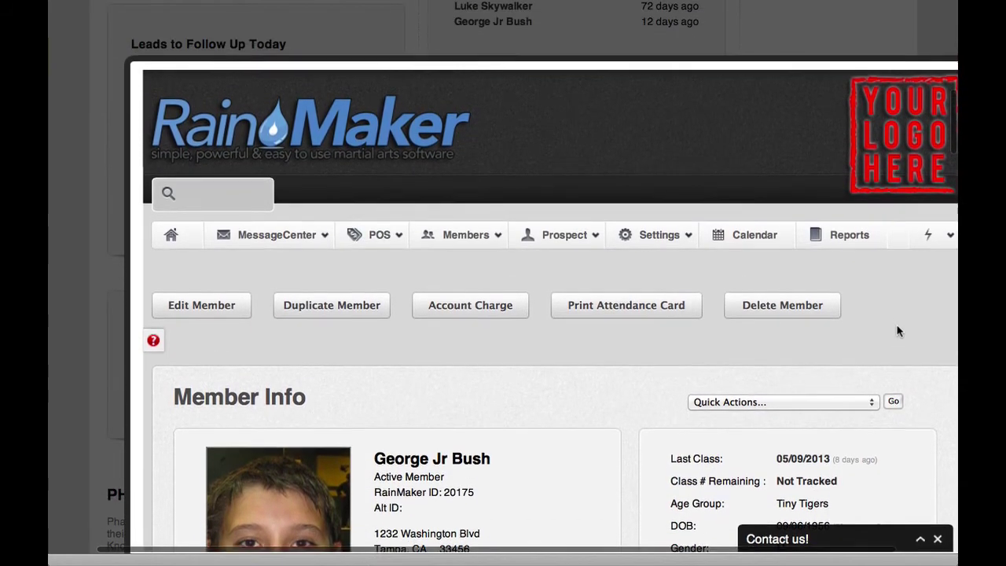
{"action": "left_click", "coordinate": [734, 28]}
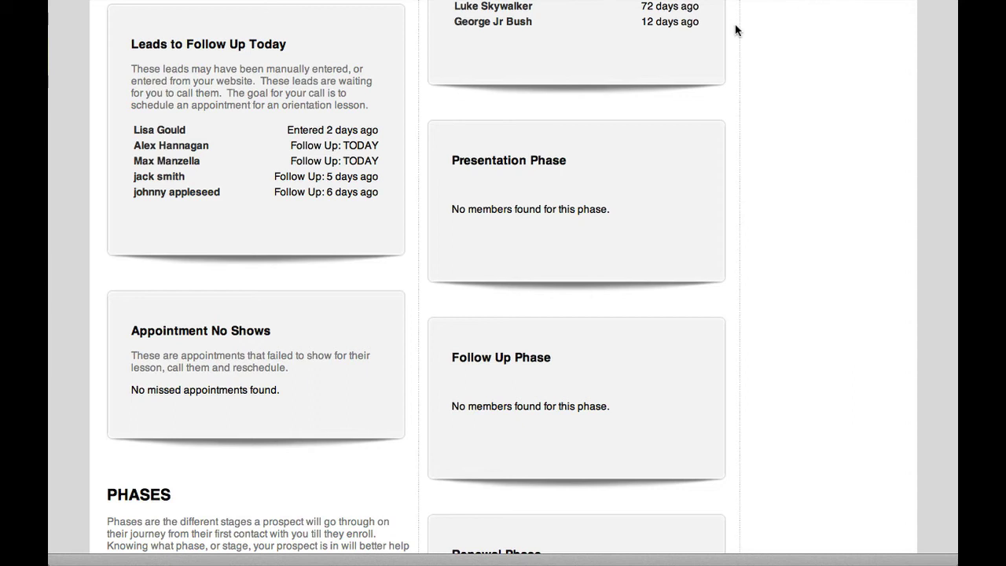
Reload the Follow Up Manager, reopen the second Prep Phase member's record and check the quick action history.
{"action": "scroll", "coordinate": [696, 44], "scroll_direction": "up", "scroll_amount": 3}
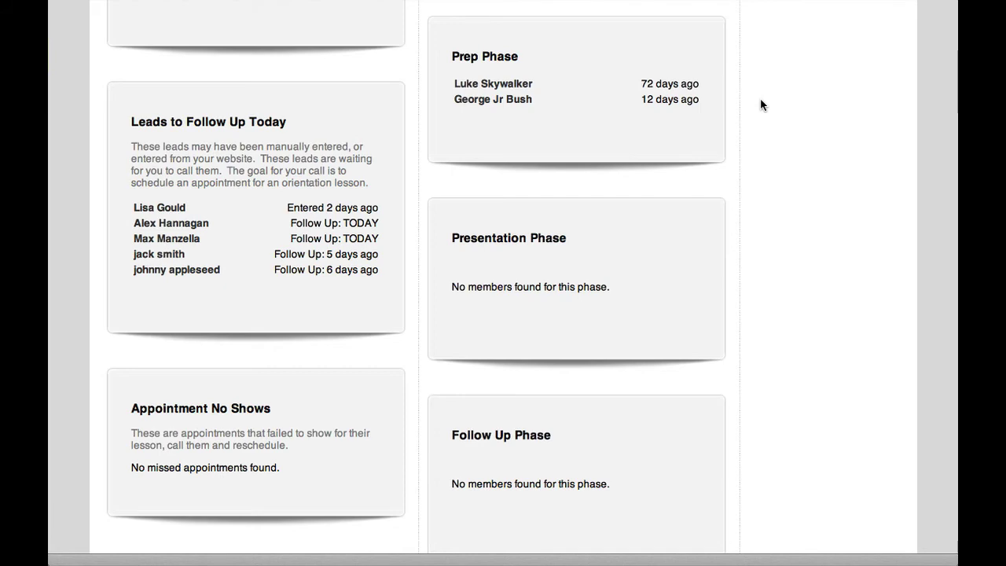
{"action": "key", "text": "super+r"}
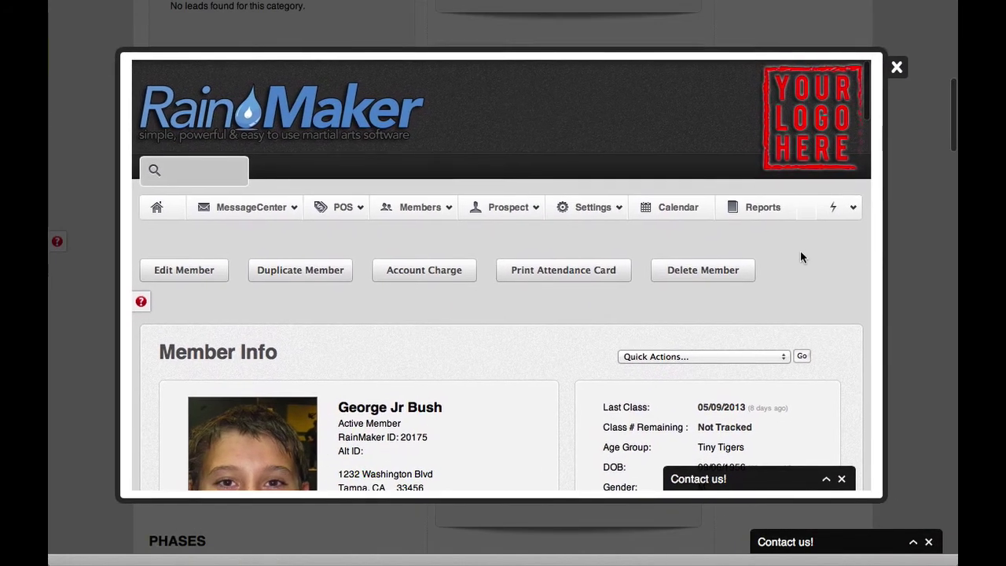
{"action": "scroll", "coordinate": [800, 252], "scroll_direction": "down", "scroll_amount": 5}
{"action": "scroll", "coordinate": [800, 250], "scroll_direction": "down", "scroll_amount": 10}
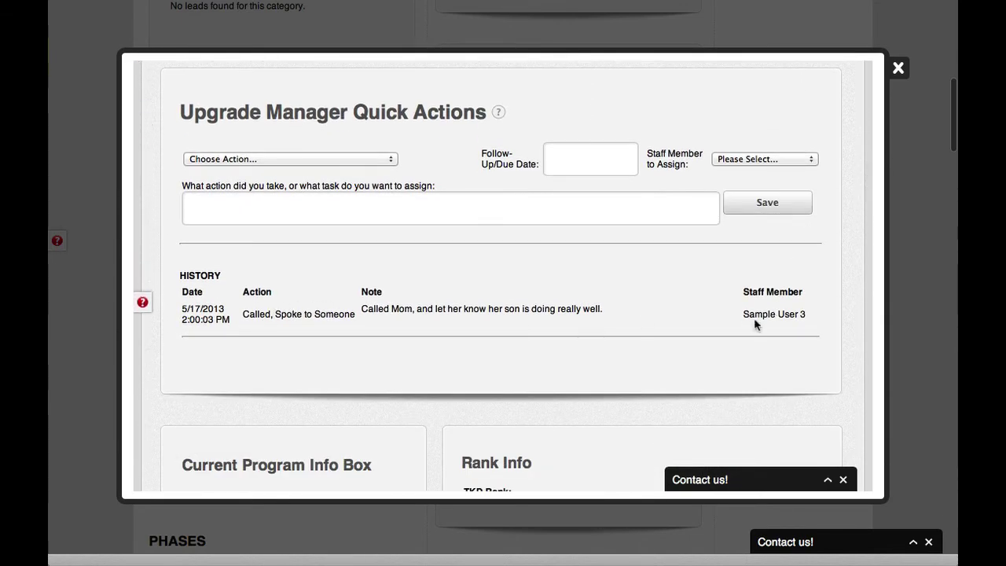
{"action": "scroll", "coordinate": [356, 328], "scroll_direction": "down", "scroll_amount": 1}
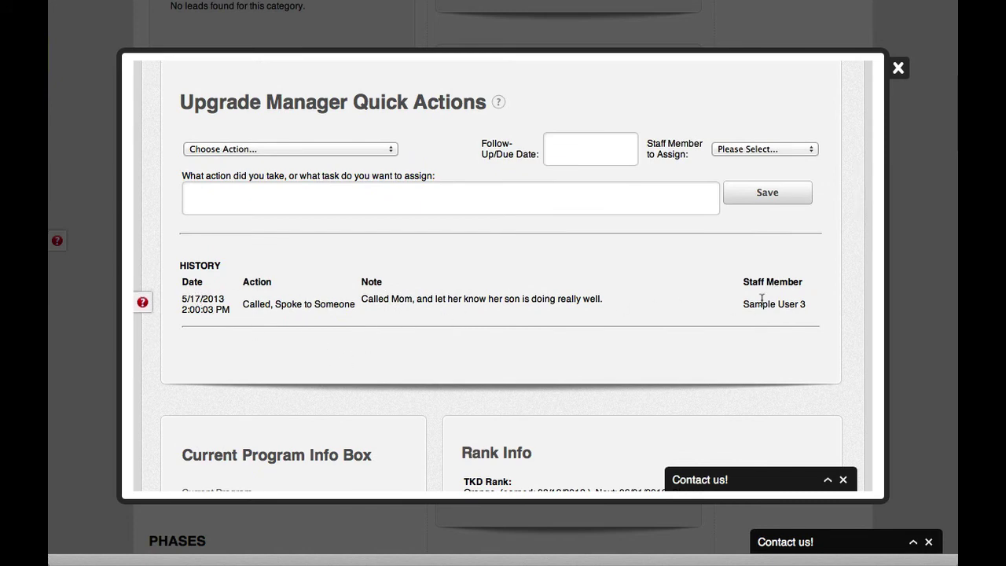
View the available quick actions and the follow-up date calendar without choosing anything, and close the member's record.
{"action": "left_click", "coordinate": [382, 150]}
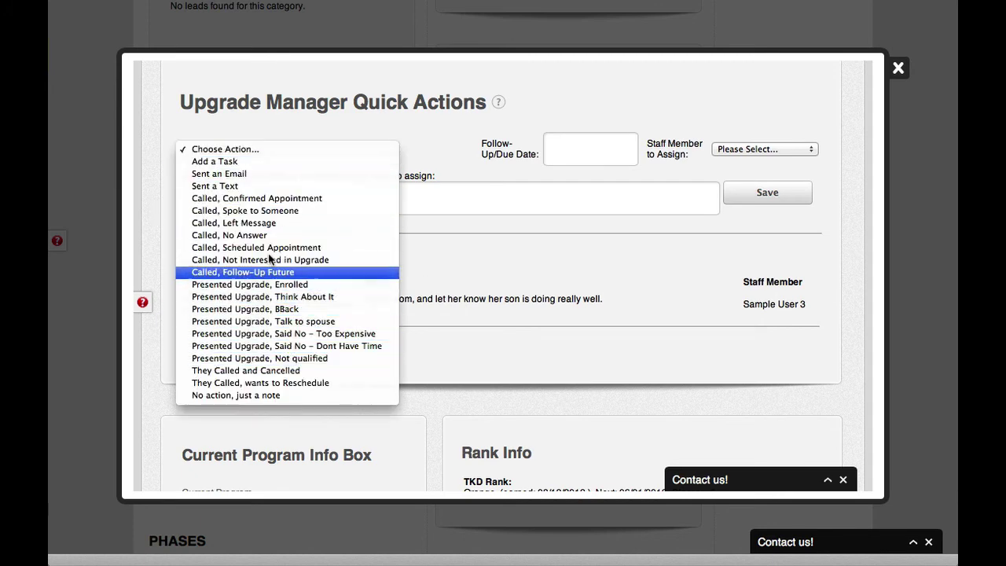
{"action": "left_click", "coordinate": [462, 132]}
{"action": "left_click", "coordinate": [567, 146]}
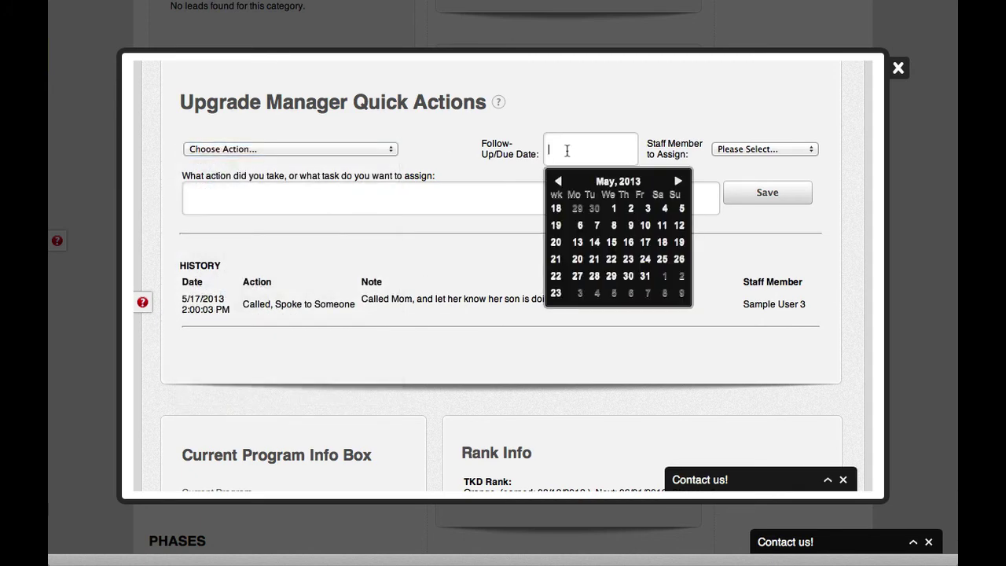
{"action": "left_click", "coordinate": [733, 113]}
{"action": "left_click", "coordinate": [898, 69]}
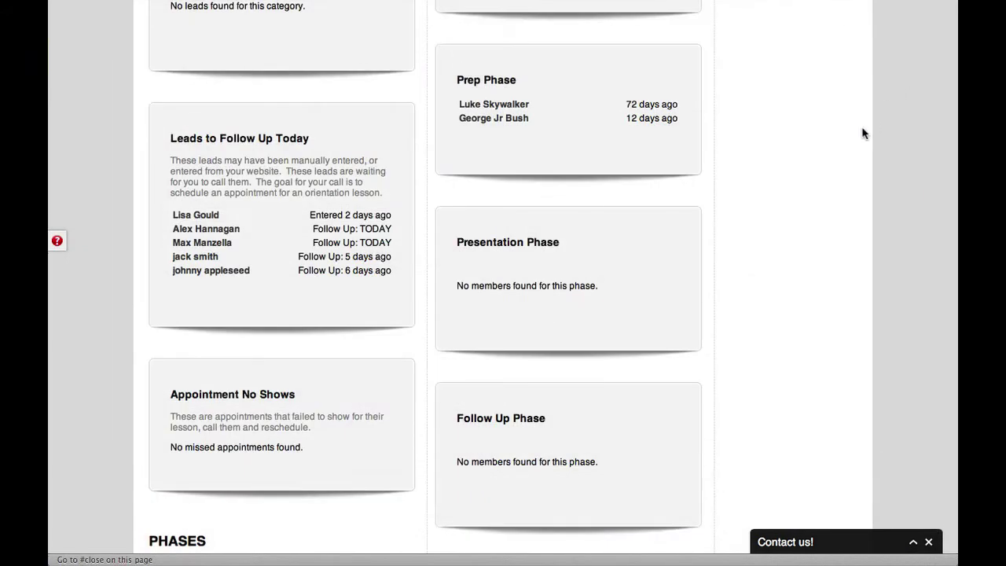
Examine the upgrade phase boxes from Prep Phase through Renewal Phase and return to the start of the Follow Up Manager.
{"action": "scroll", "coordinate": [862, 132], "scroll_direction": "up", "scroll_amount": 3}
{"action": "scroll", "coordinate": [862, 132], "scroll_direction": "up", "scroll_amount": 2}
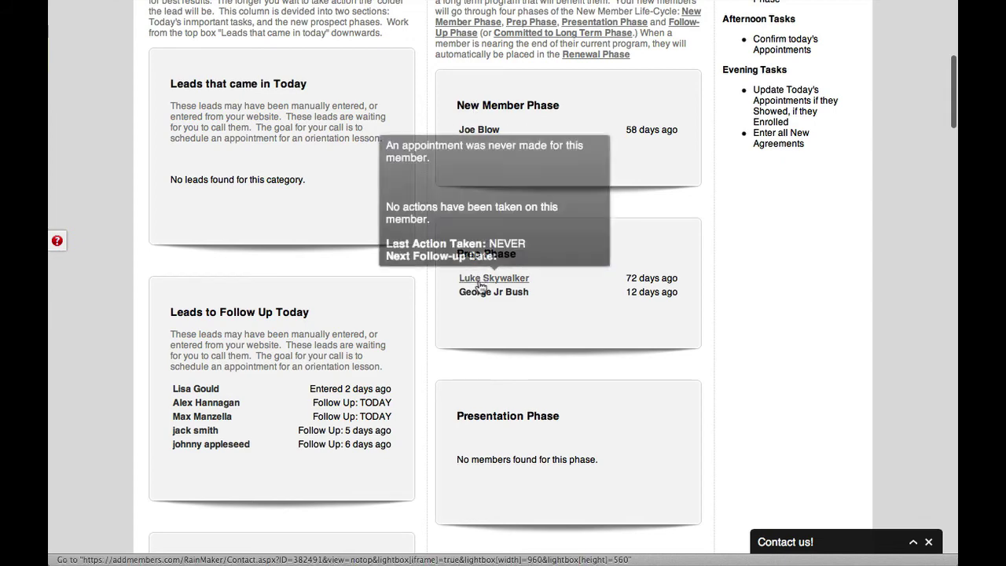
{"action": "scroll", "coordinate": [478, 354], "scroll_direction": "down", "scroll_amount": 8}
{"action": "scroll", "coordinate": [478, 356], "scroll_direction": "down", "scroll_amount": 4}
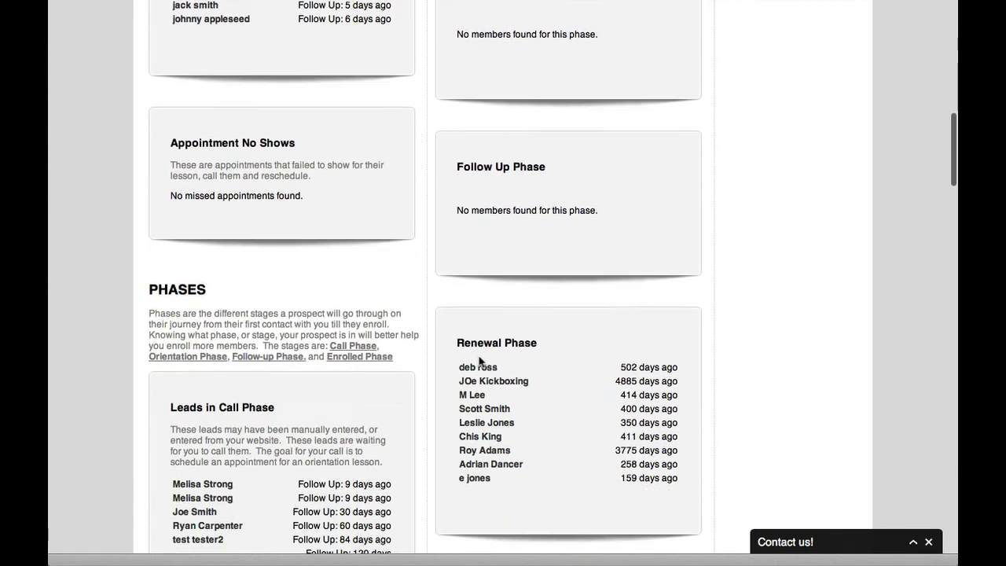
{"action": "scroll", "coordinate": [730, 220], "scroll_direction": "down", "scroll_amount": 2}
{"action": "scroll", "coordinate": [730, 225], "scroll_direction": "down", "scroll_amount": 1}
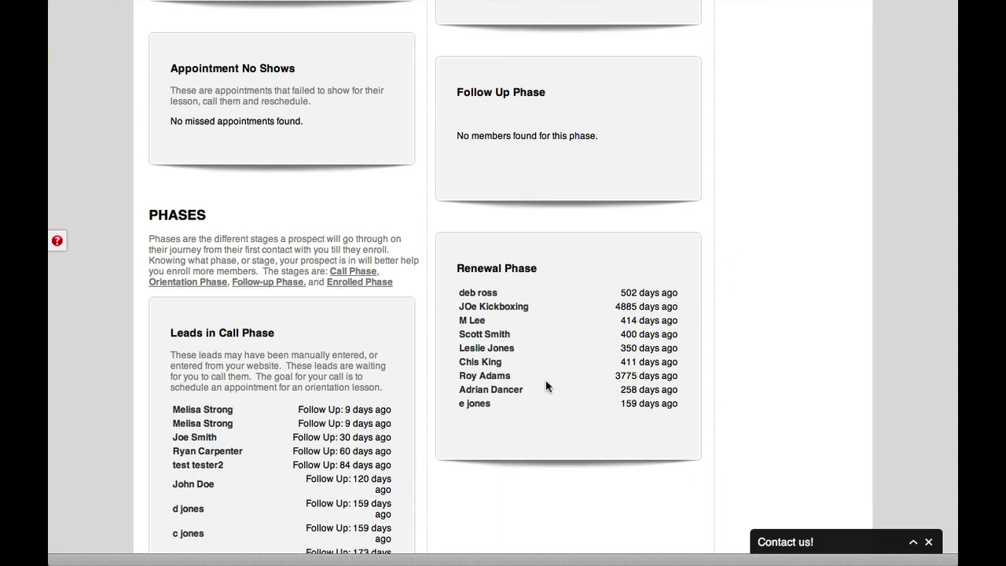
{"action": "mouse_move", "coordinate": [480, 330]}
{"action": "scroll", "coordinate": [718, 309], "scroll_direction": "up", "scroll_amount": 15}
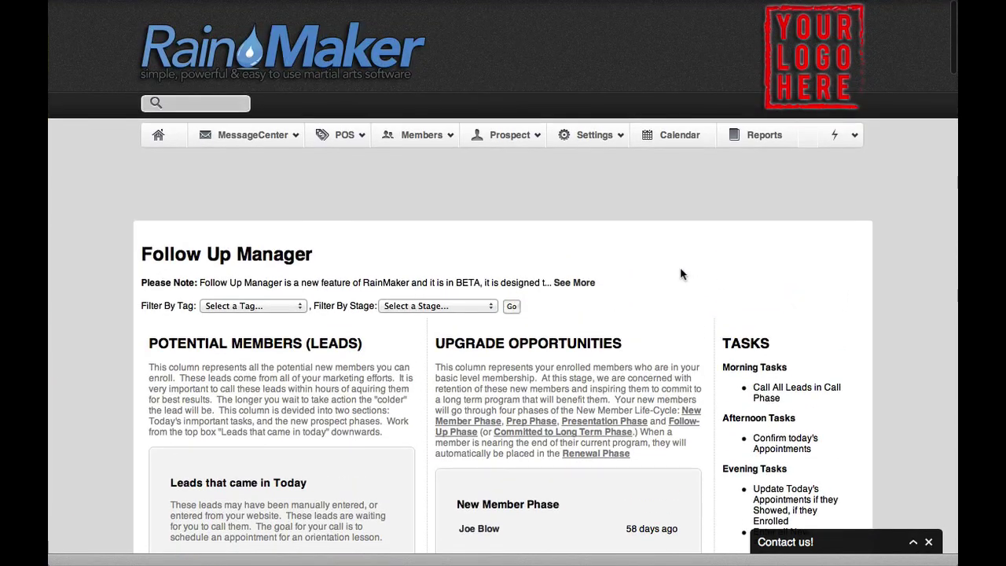
Open the Contacts Prefs in RainMaker Settings and find the Upgrade Manager options.
{"action": "left_click", "coordinate": [605, 137]}
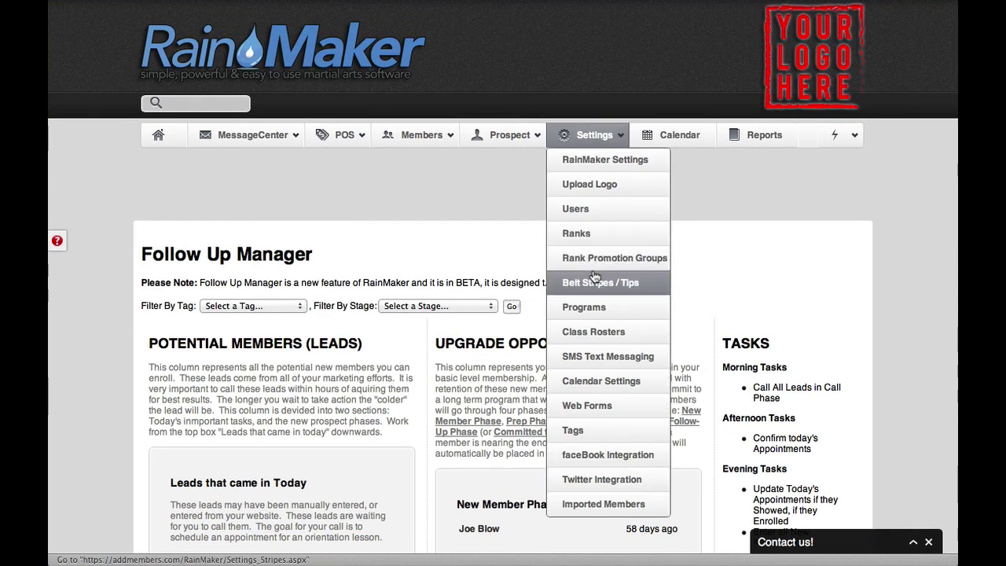
{"action": "left_click", "coordinate": [591, 165]}
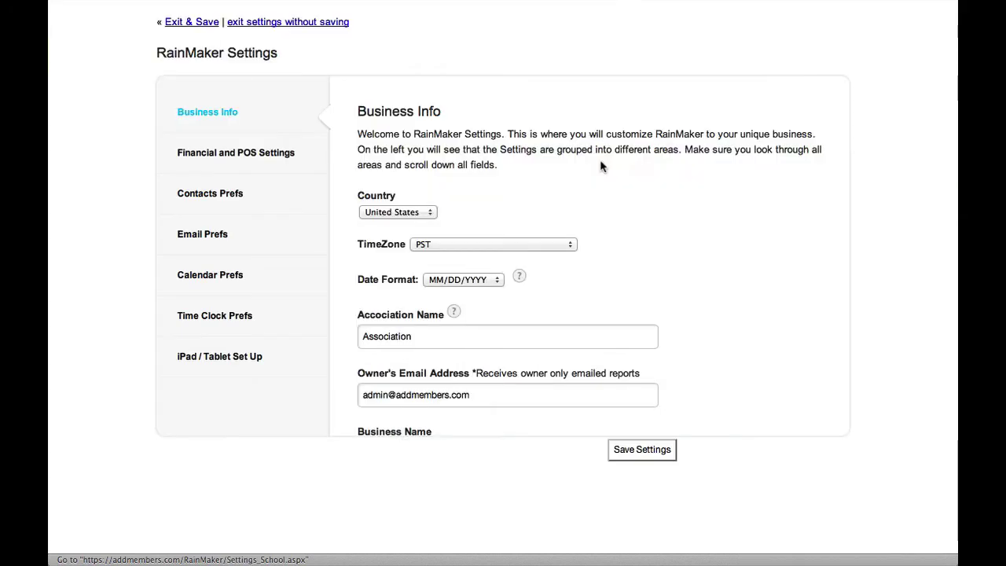
{"action": "left_click", "coordinate": [230, 195]}
{"action": "scroll", "coordinate": [767, 205], "scroll_direction": "down", "scroll_amount": 10}
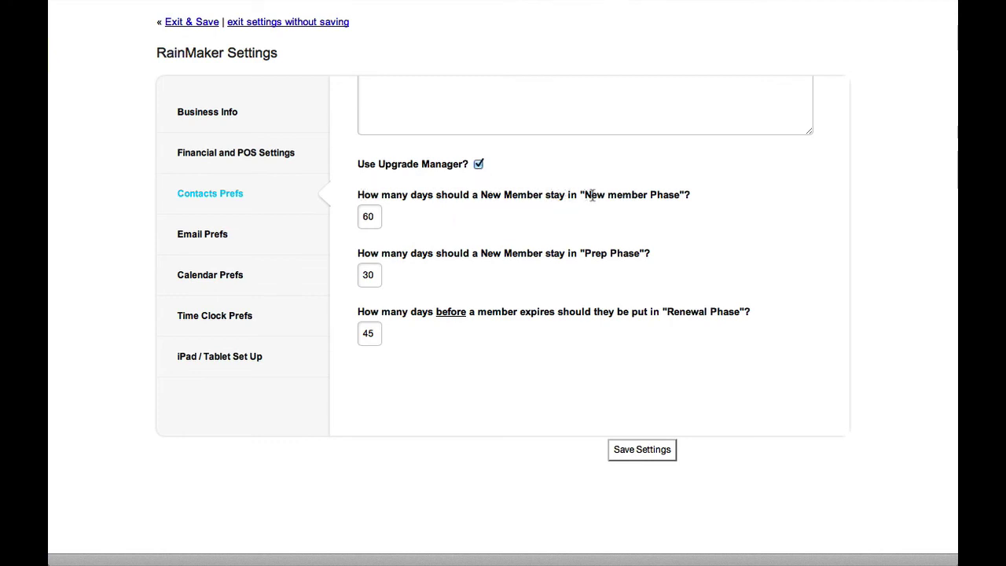
Examine the numbers of days set for the New Member Phase, the Prep Phase and the Renewal Phase.
{"action": "left_click", "coordinate": [374, 221]}
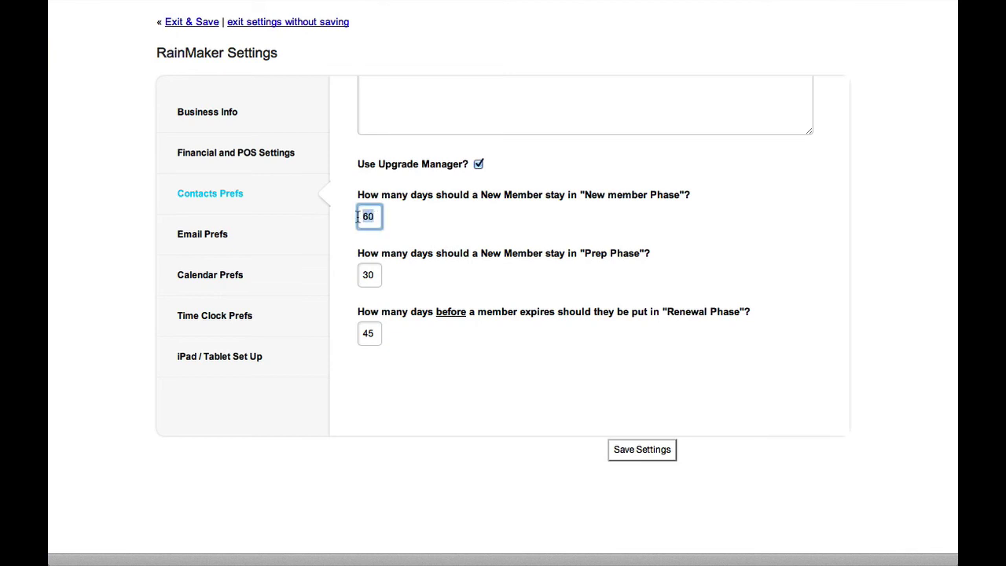
{"action": "left_click", "coordinate": [458, 220]}
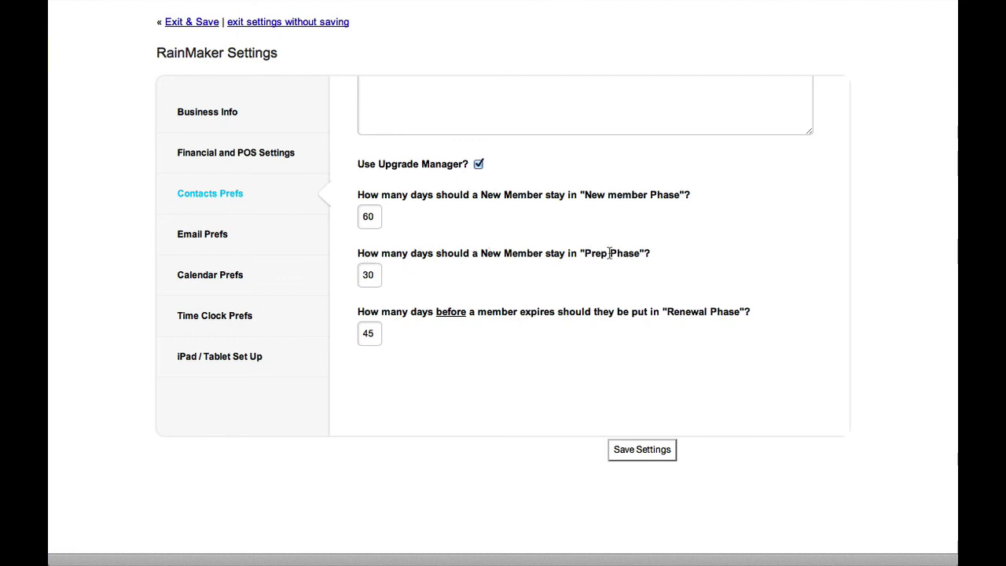
{"action": "double_click", "coordinate": [377, 274]}
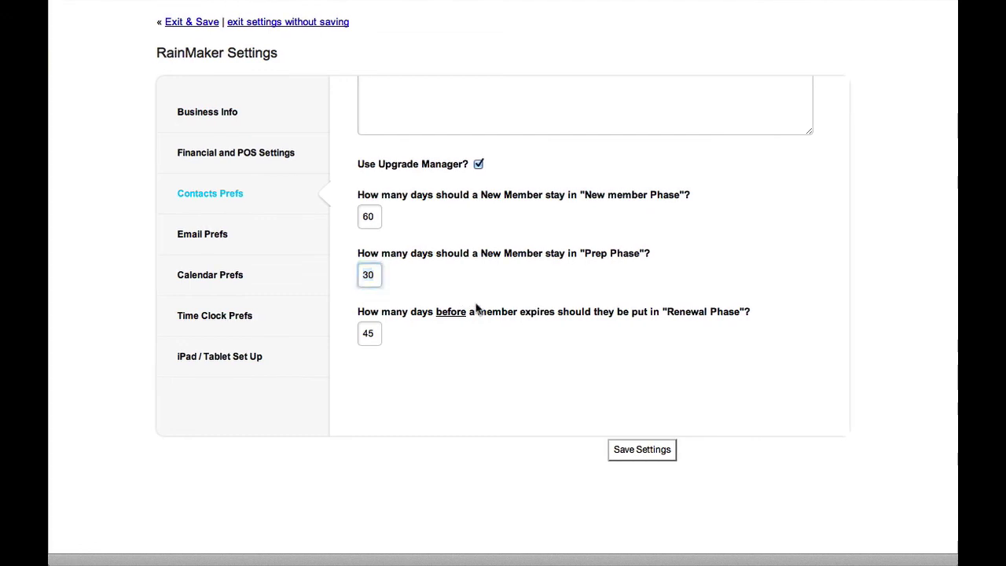
{"action": "left_click", "coordinate": [415, 331]}
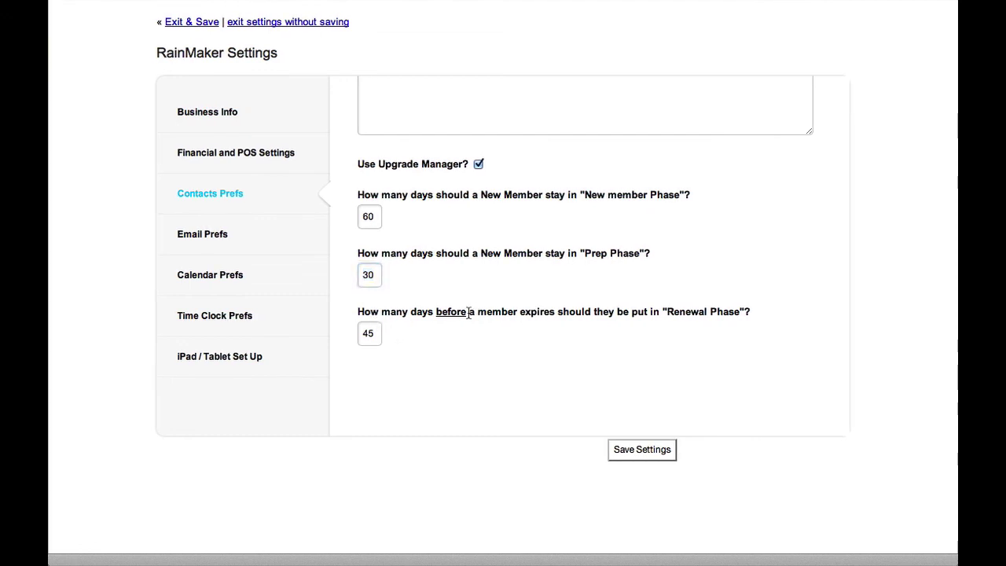